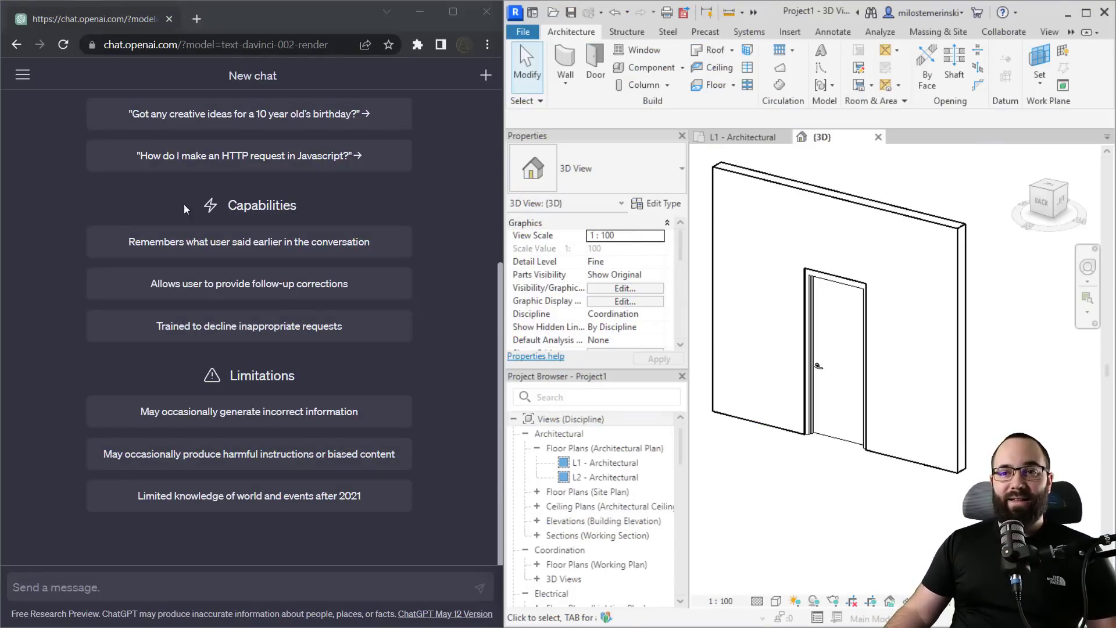
Step: Show the wall and its wood-finished door in the Realistic visual style
{"action": "scroll", "coordinate": [466, 311], "scroll_direction": "up", "scroll_amount": 5}
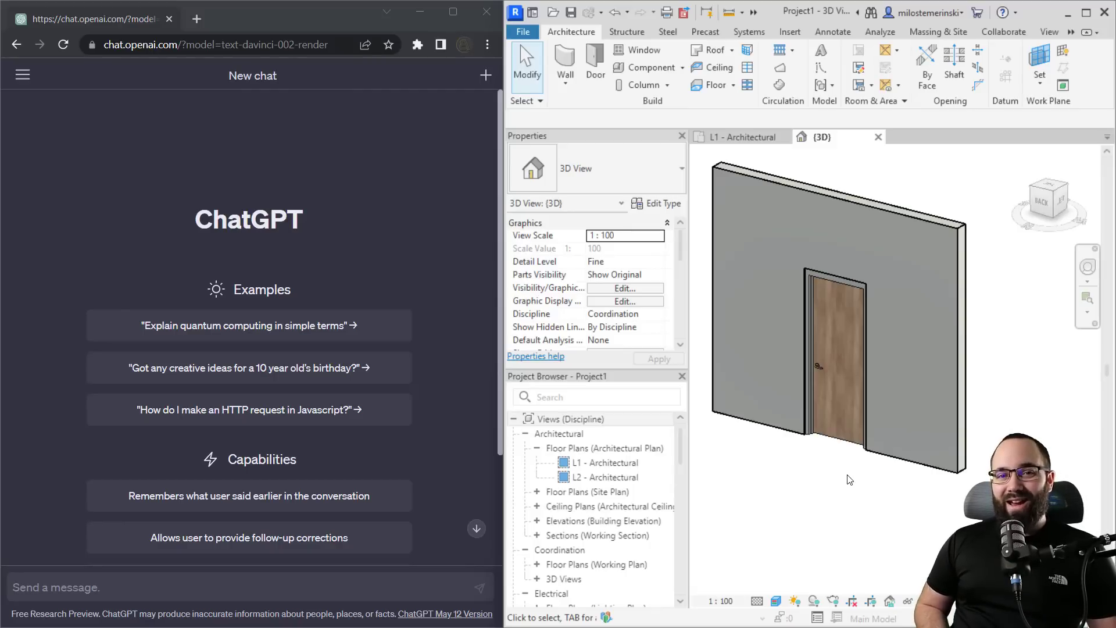
Step: Ask ChatGPT 'How to change material of a door in Revit' and get its steps
{"action": "left_click", "coordinate": [99, 586]}
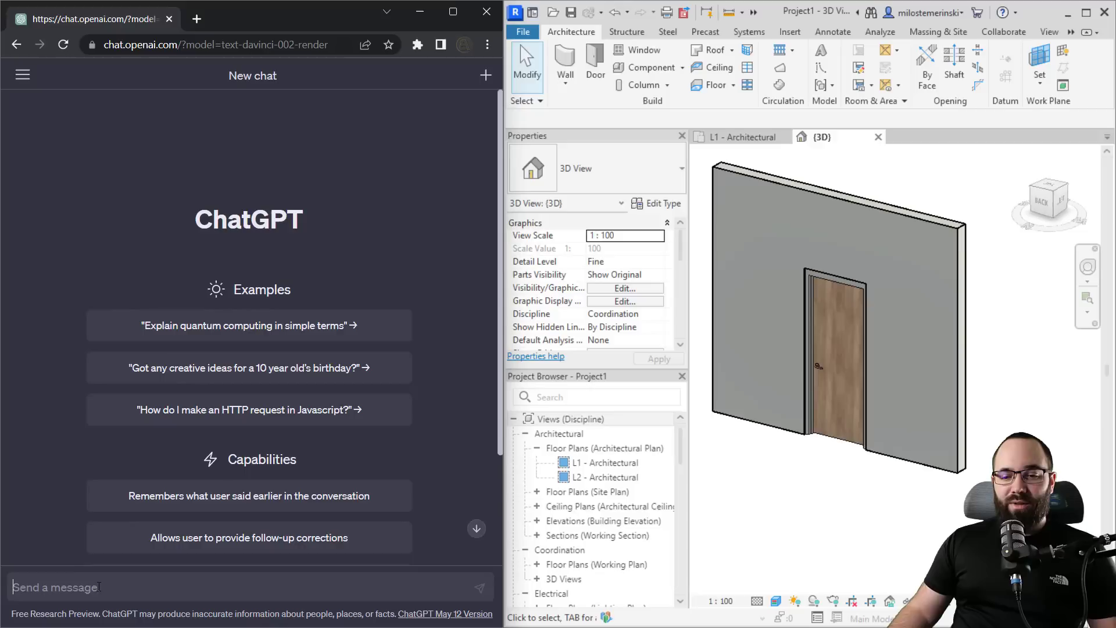
{"action": "type", "text": "How to change ma"}
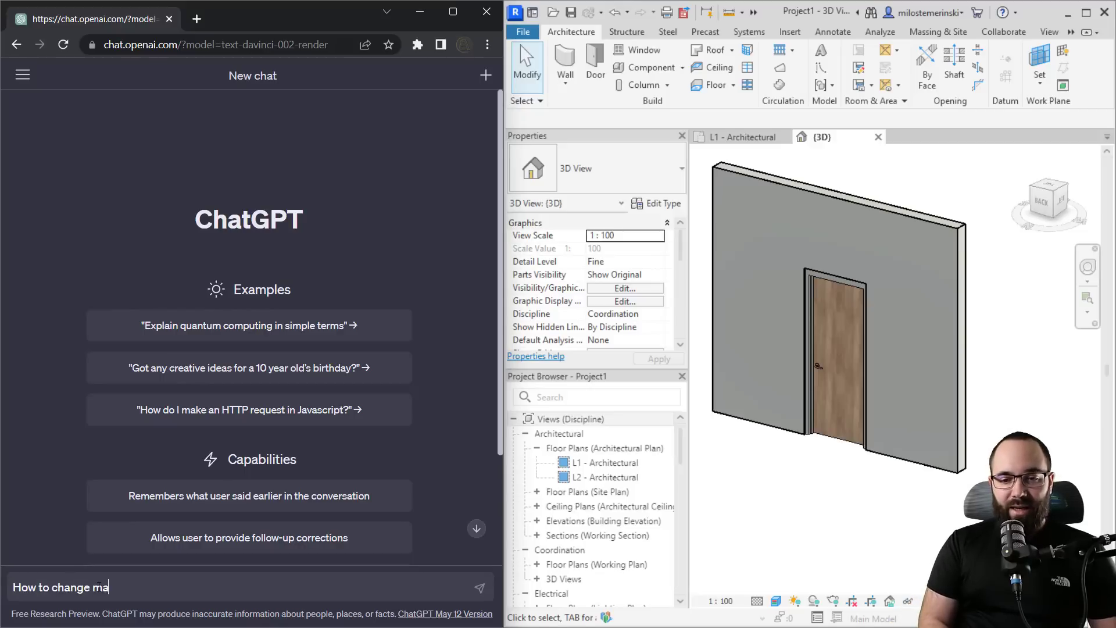
{"action": "type", "text": "terial of a door in Revit?"}
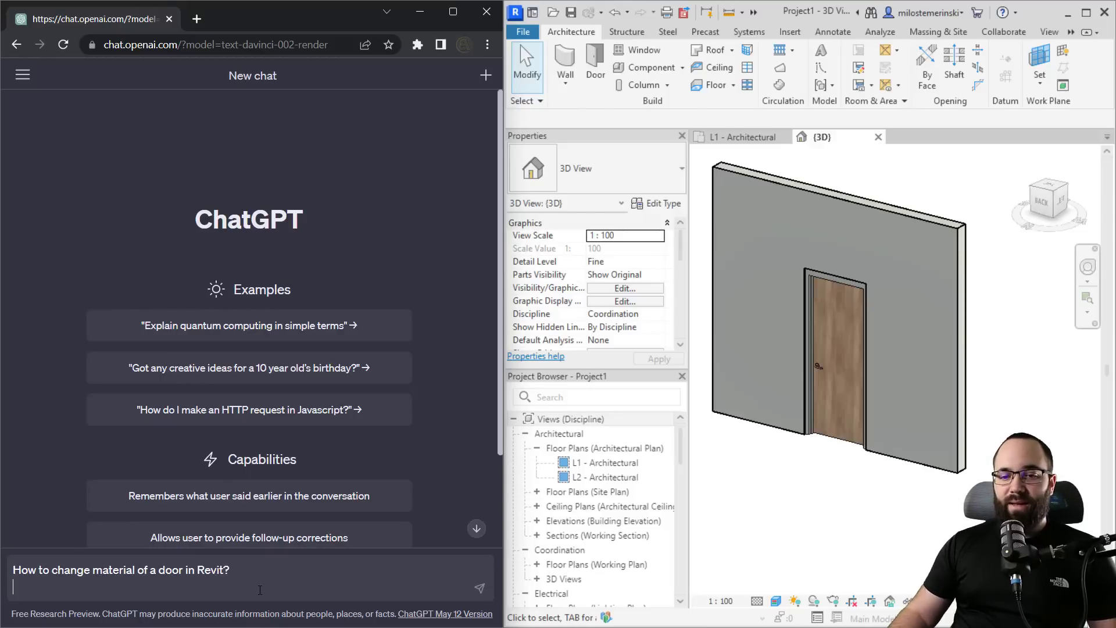
{"action": "left_click", "coordinate": [479, 588]}
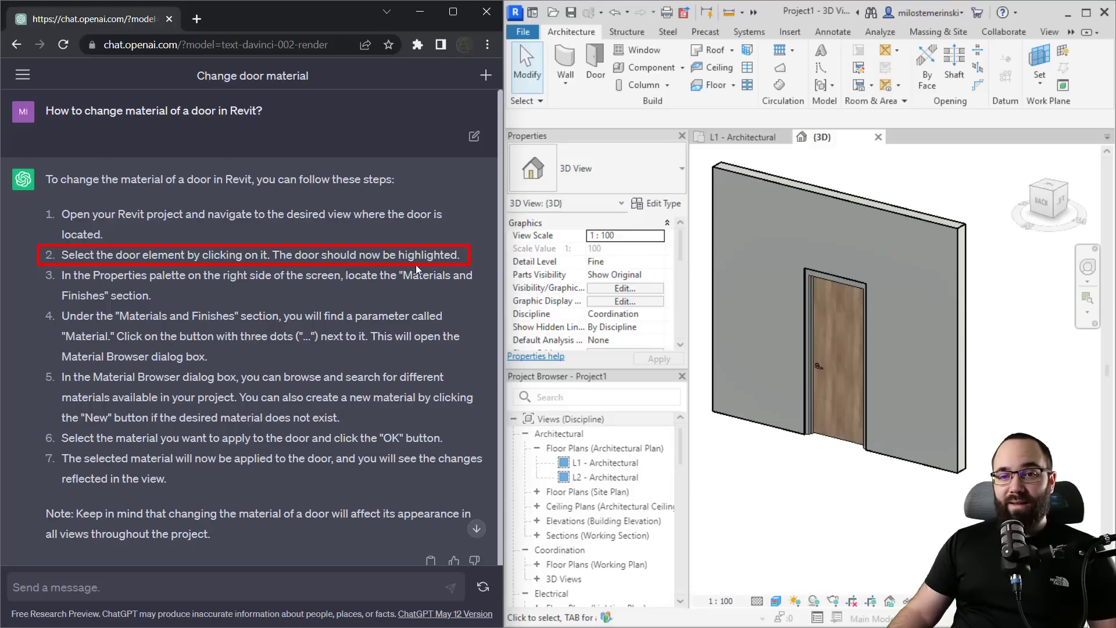
Step: Select the door in the wall and scroll its properties to Materials and Finishes
{"action": "left_click", "coordinate": [825, 445]}
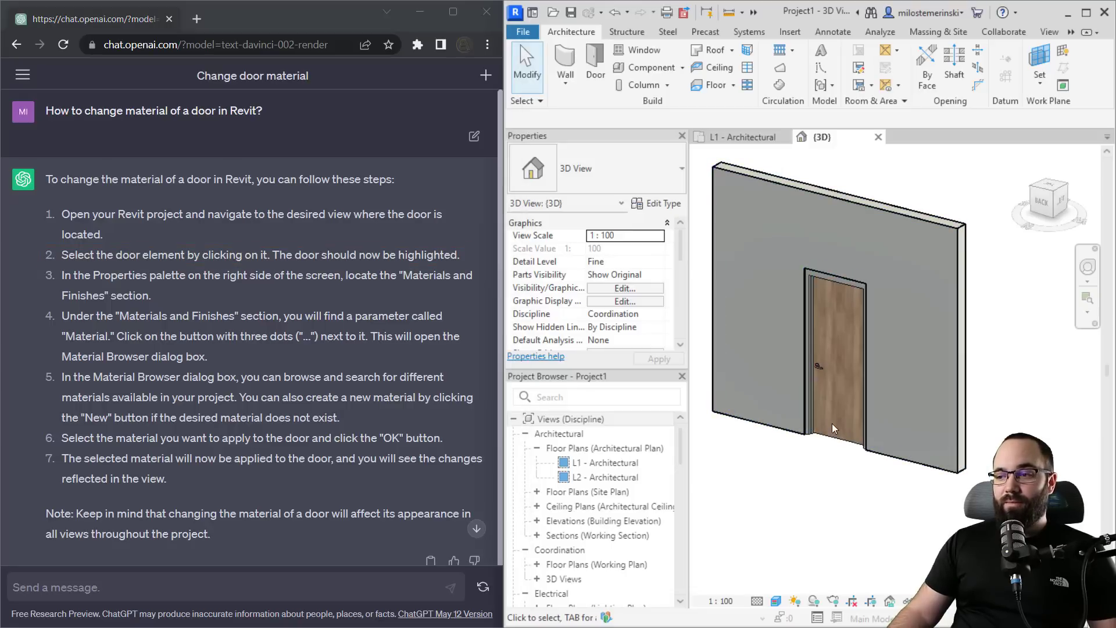
{"action": "left_click", "coordinate": [828, 429]}
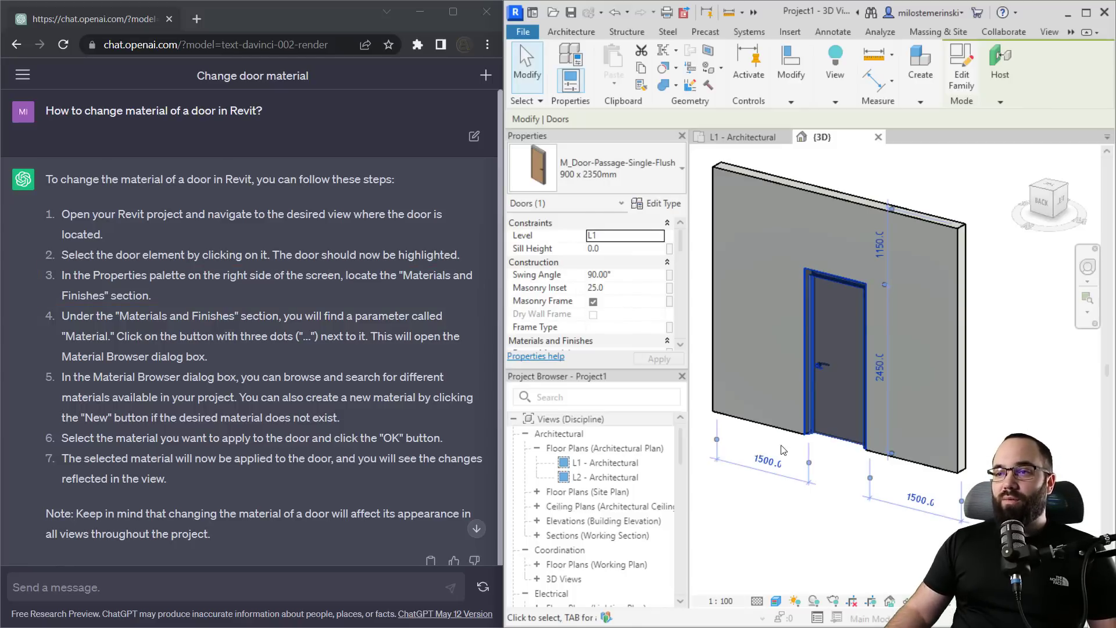
{"action": "scroll", "coordinate": [606, 277], "scroll_direction": "down", "scroll_amount": 2}
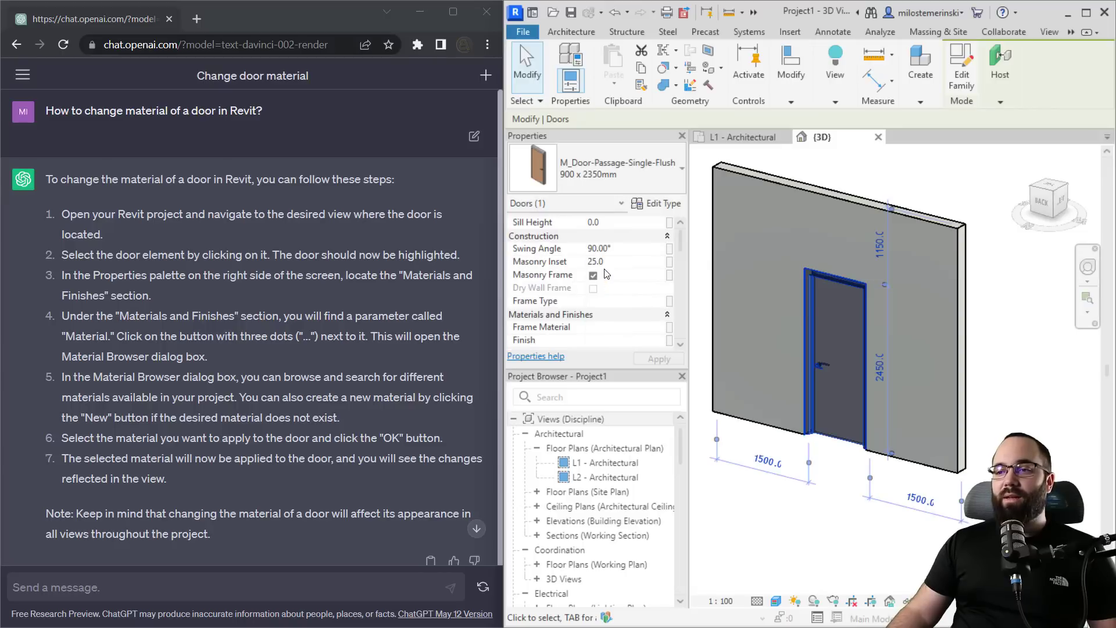
{"action": "scroll", "coordinate": [605, 276], "scroll_direction": "down", "scroll_amount": 2}
{"action": "scroll", "coordinate": [606, 276], "scroll_direction": "down", "scroll_amount": 1}
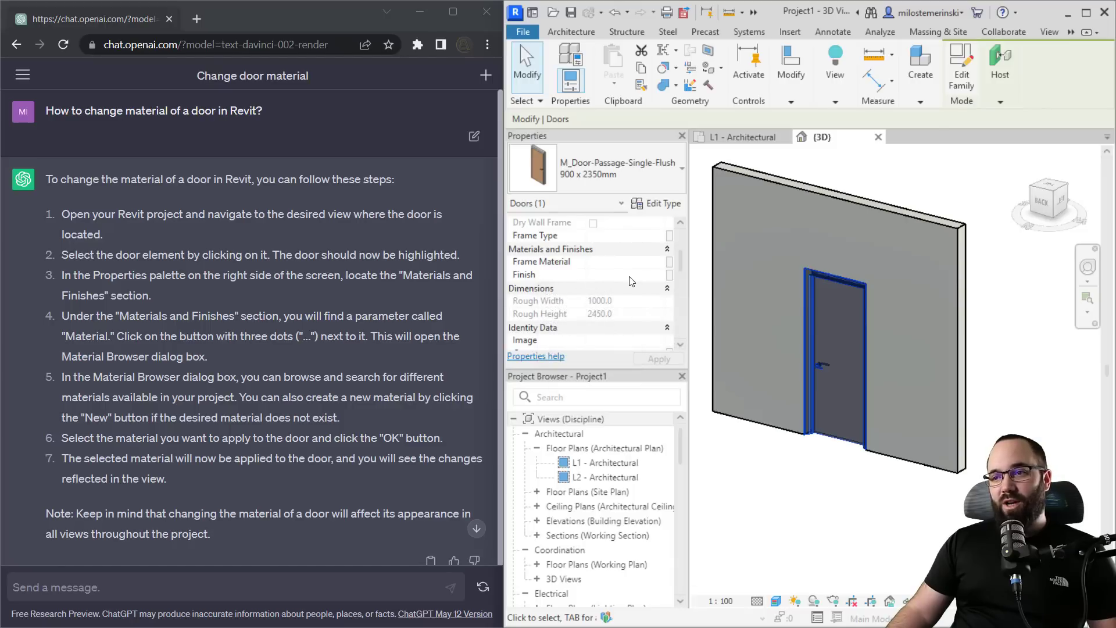
Step: Try editing Frame Material and Finish, then cancel the Associate Global Parameter dialog
{"action": "left_click", "coordinate": [662, 274]}
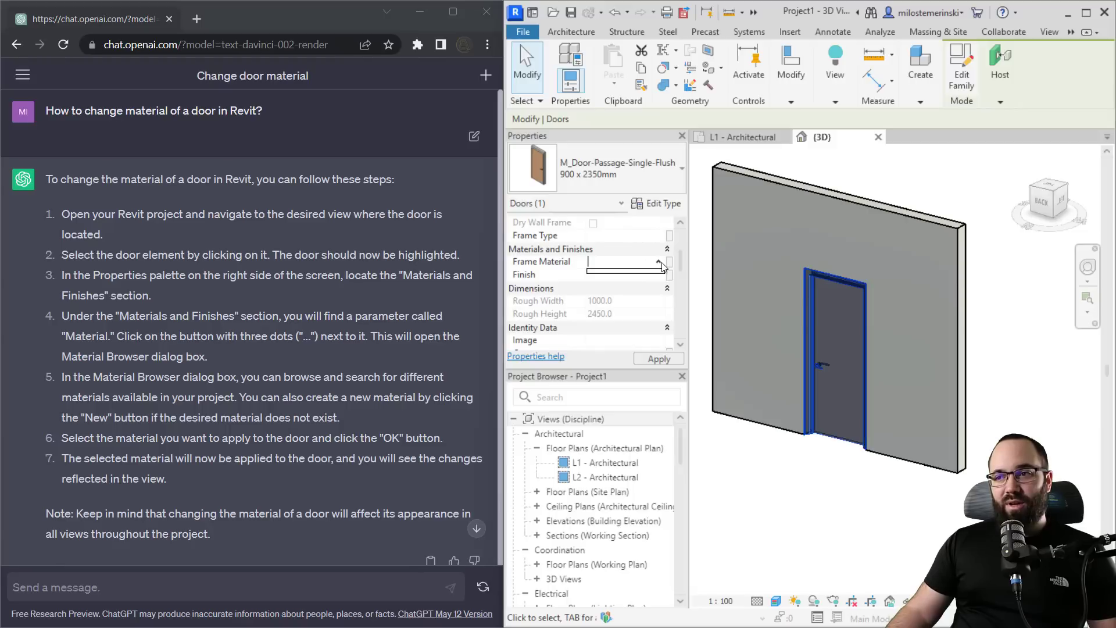
{"action": "left_click", "coordinate": [663, 267]}
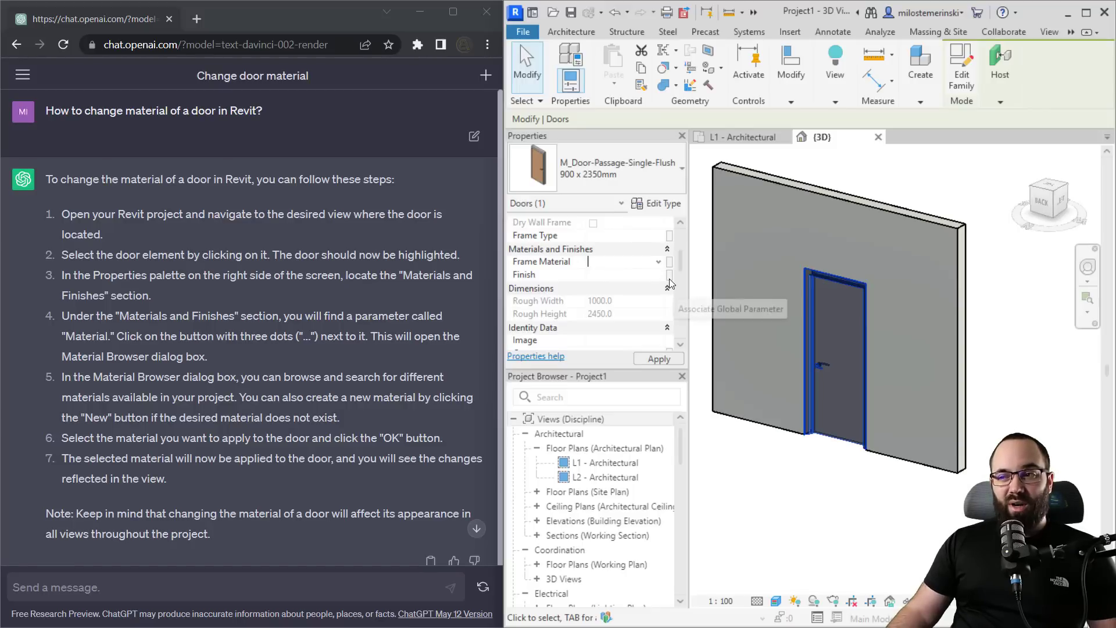
{"action": "left_click", "coordinate": [647, 279]}
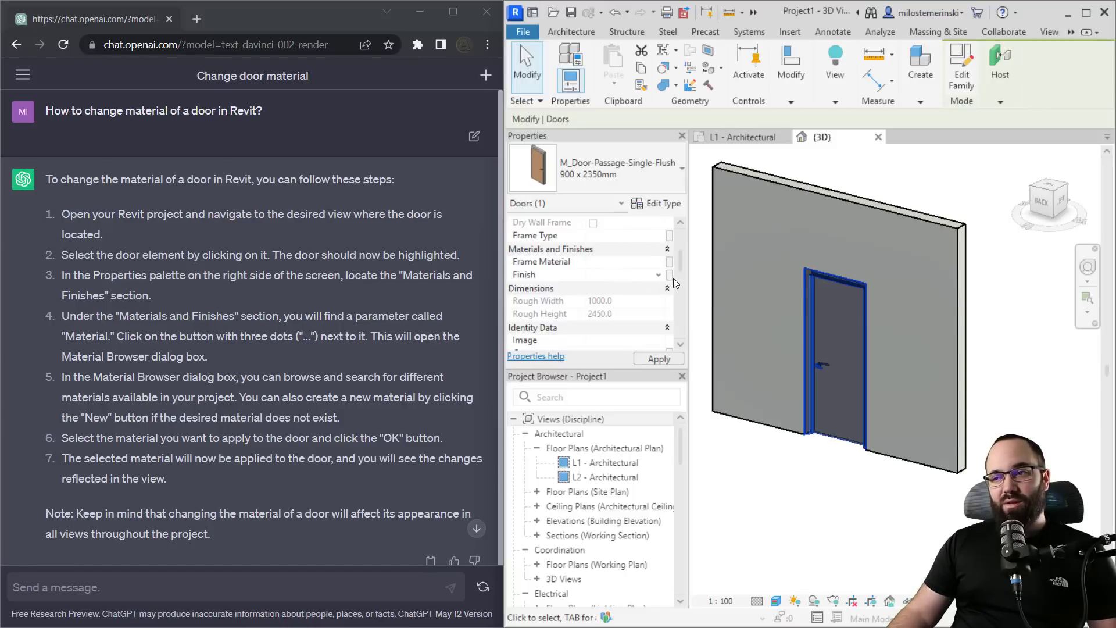
{"action": "left_click", "coordinate": [670, 275]}
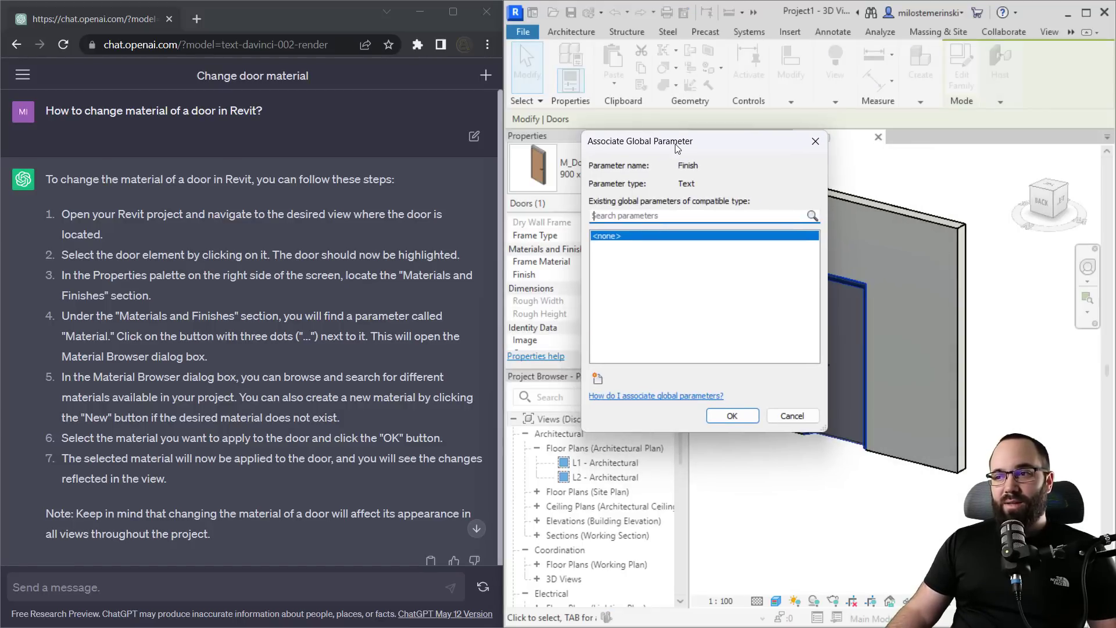
{"action": "left_click_drag", "start_coordinate": [677, 149], "coordinate": [698, 175]}
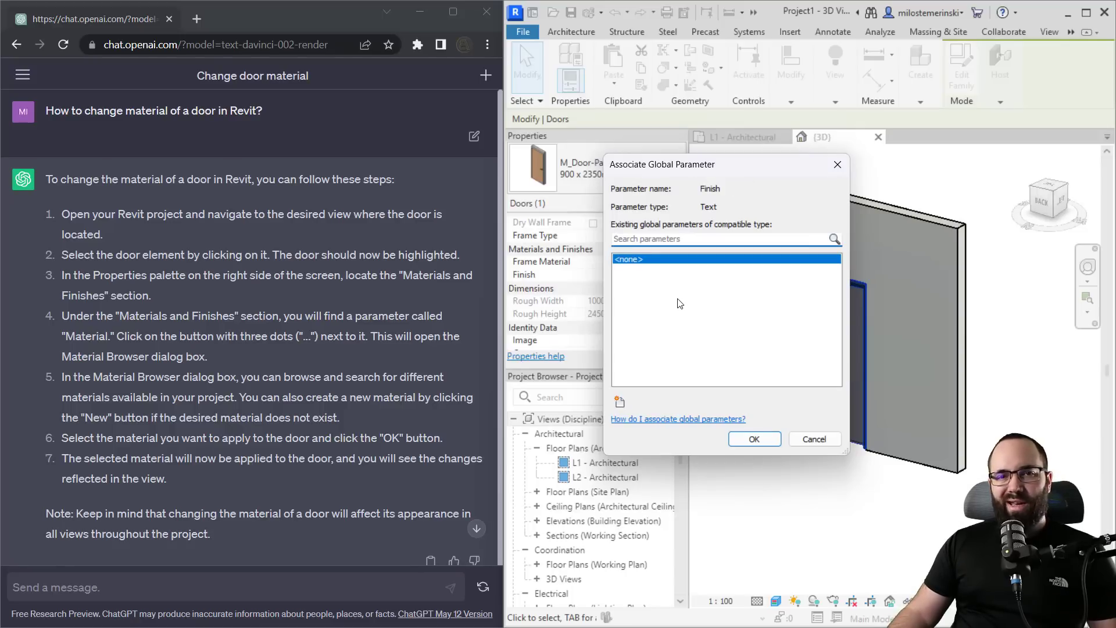
{"action": "left_click", "coordinate": [838, 165]}
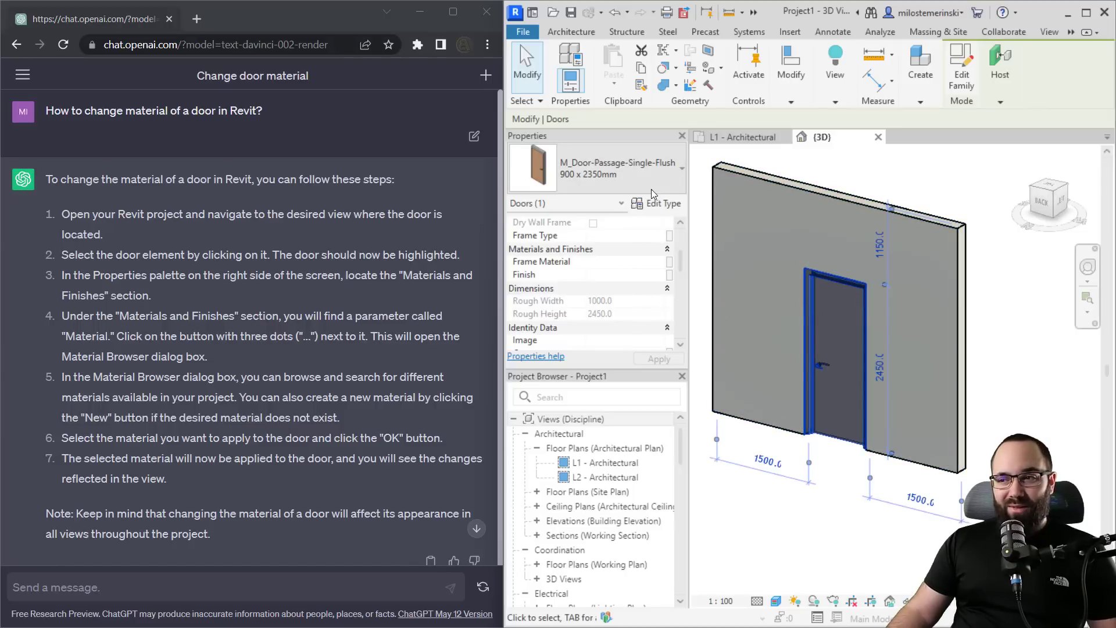
Step: Open the door's type properties and the Material Browser for Panel Material
{"action": "left_click", "coordinate": [653, 206]}
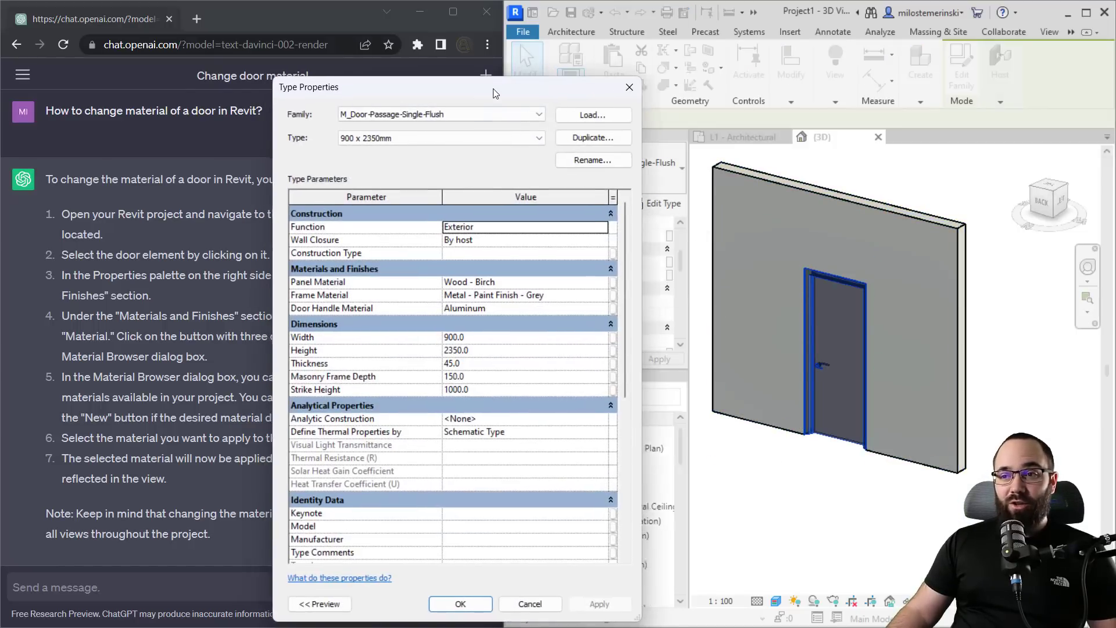
{"action": "left_click_drag", "start_coordinate": [482, 104], "coordinate": [789, 51]}
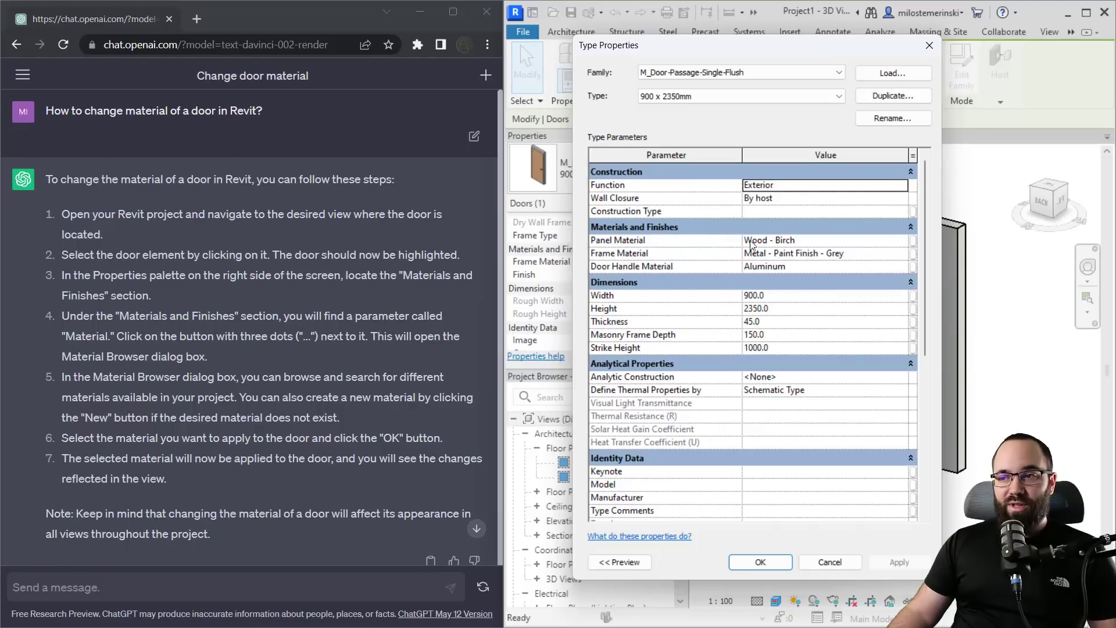
{"action": "left_click", "coordinate": [820, 241]}
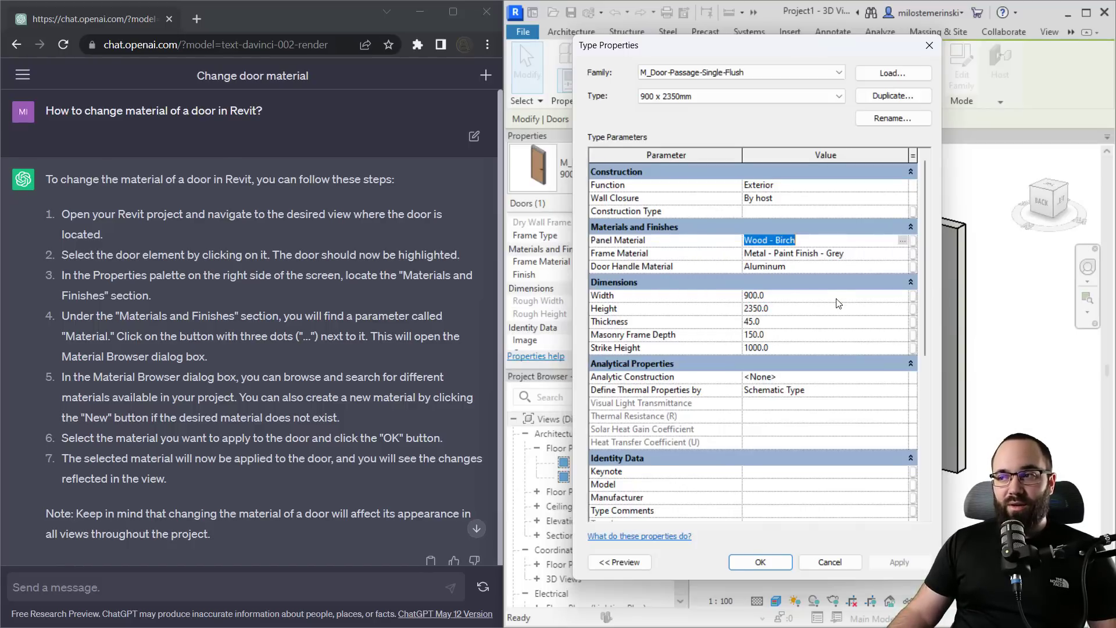
{"action": "left_click", "coordinate": [902, 241]}
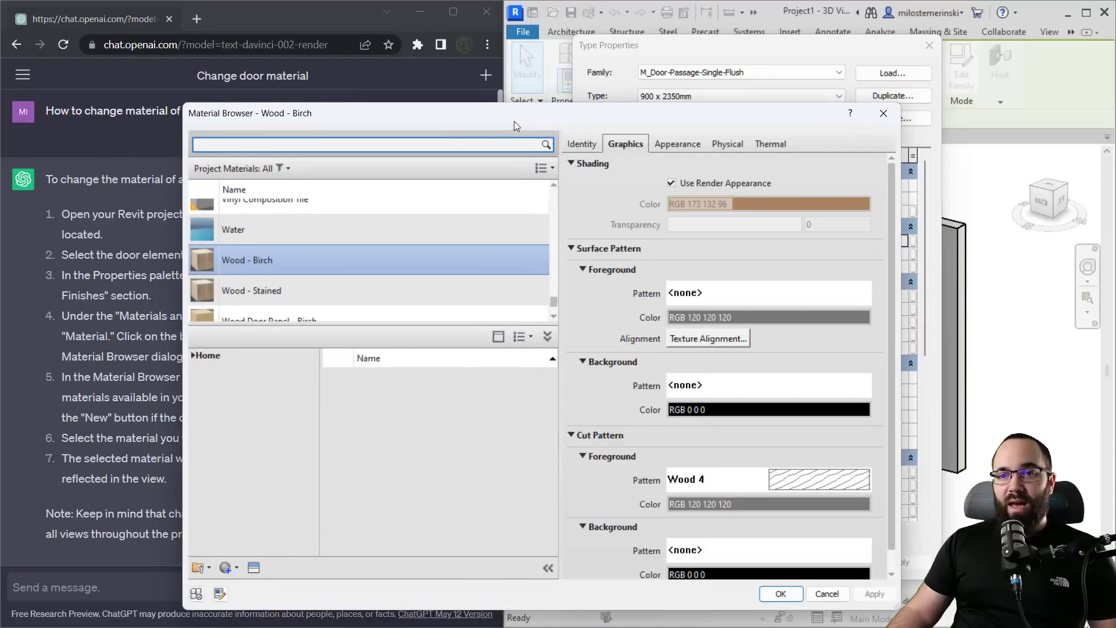
{"action": "left_click_drag", "start_coordinate": [514, 121], "coordinate": [672, 76]}
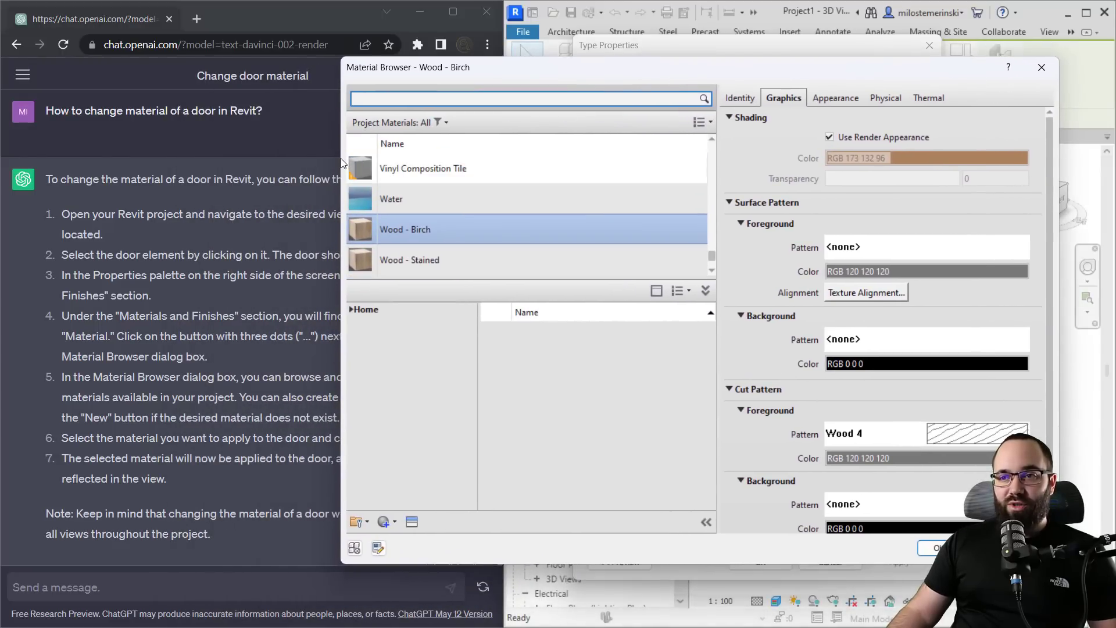
{"action": "left_click_drag", "start_coordinate": [342, 163], "coordinate": [551, 163]}
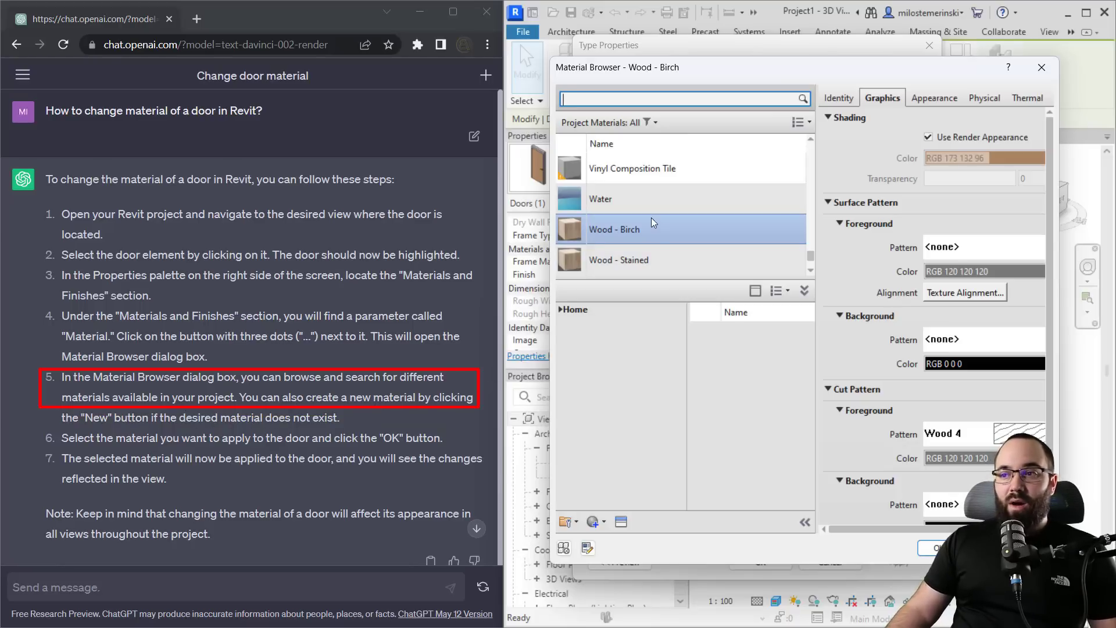
Step: Set the Panel Material to Metal Door - Red instead of Wood - Birch
{"action": "scroll", "coordinate": [651, 217], "scroll_direction": "down", "scroll_amount": 1}
{"action": "scroll", "coordinate": [643, 240], "scroll_direction": "up", "scroll_amount": 3}
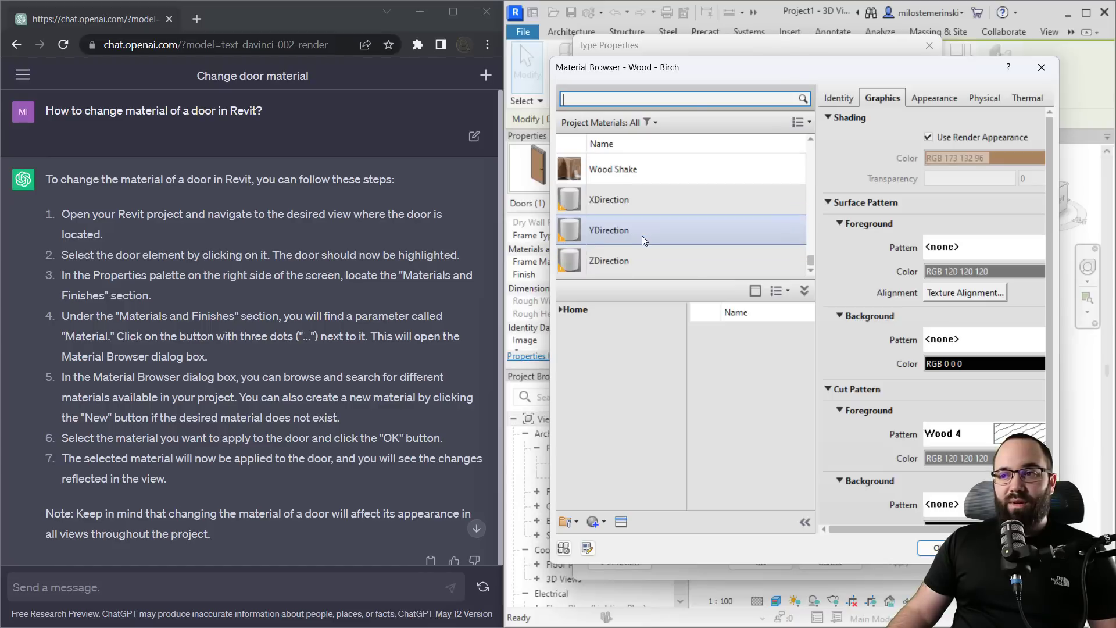
{"action": "scroll", "coordinate": [643, 239], "scroll_direction": "up", "scroll_amount": 3}
{"action": "scroll", "coordinate": [643, 240], "scroll_direction": "up", "scroll_amount": 3}
{"action": "scroll", "coordinate": [643, 240], "scroll_direction": "up", "scroll_amount": 3}
{"action": "scroll", "coordinate": [642, 235], "scroll_direction": "up", "scroll_amount": 3}
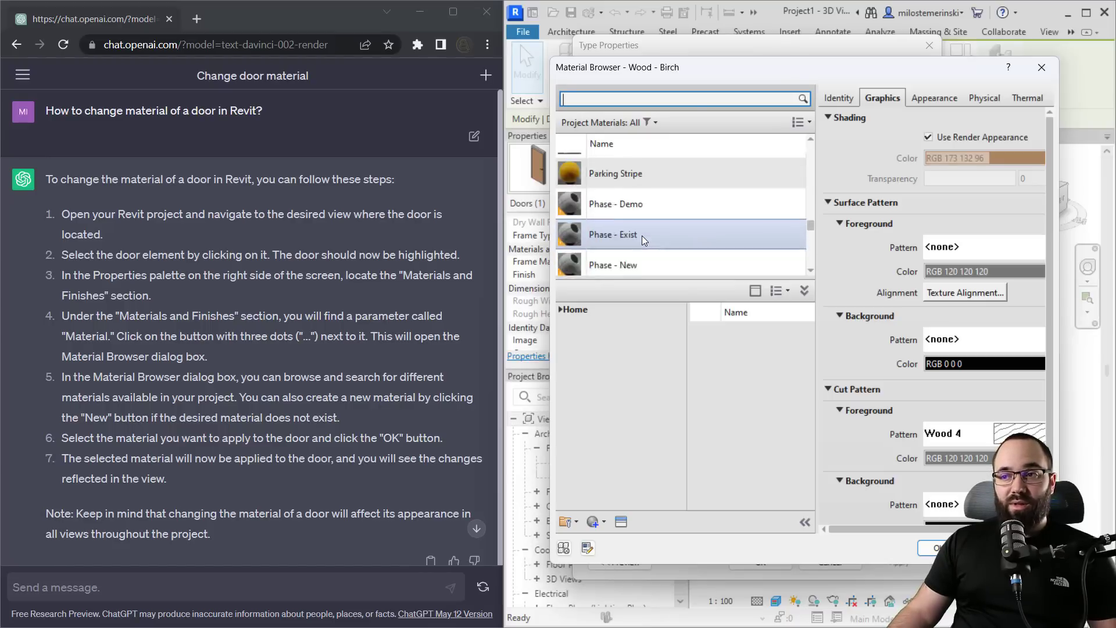
{"action": "scroll", "coordinate": [642, 238], "scroll_direction": "up", "scroll_amount": 5}
{"action": "scroll", "coordinate": [642, 256], "scroll_direction": "down", "scroll_amount": 2}
{"action": "scroll", "coordinate": [643, 264], "scroll_direction": "up", "scroll_amount": 2}
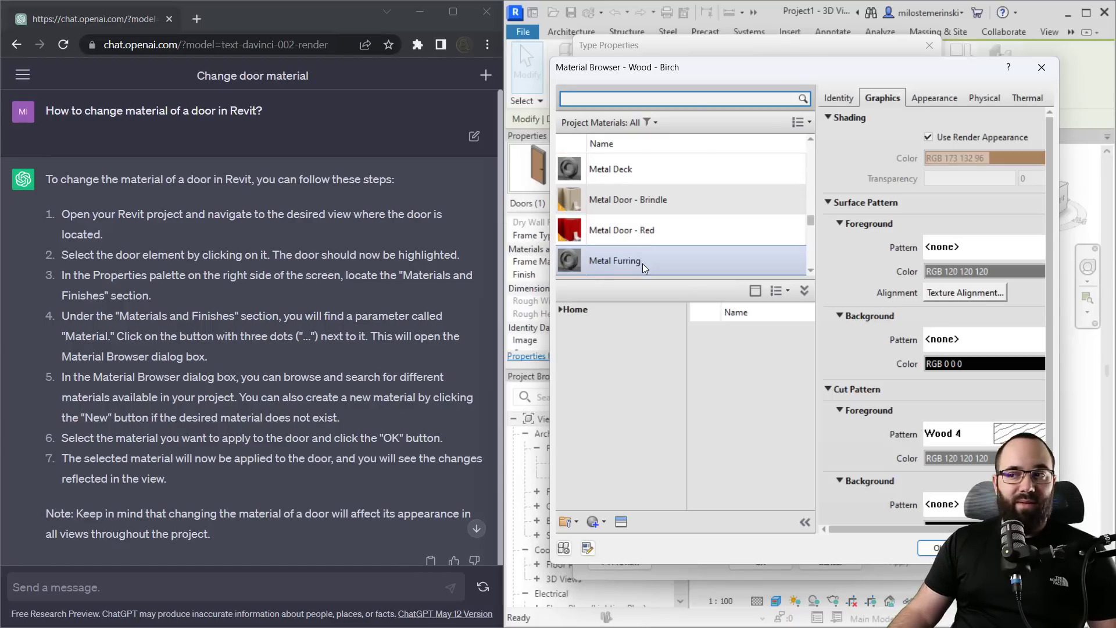
{"action": "left_click", "coordinate": [605, 231]}
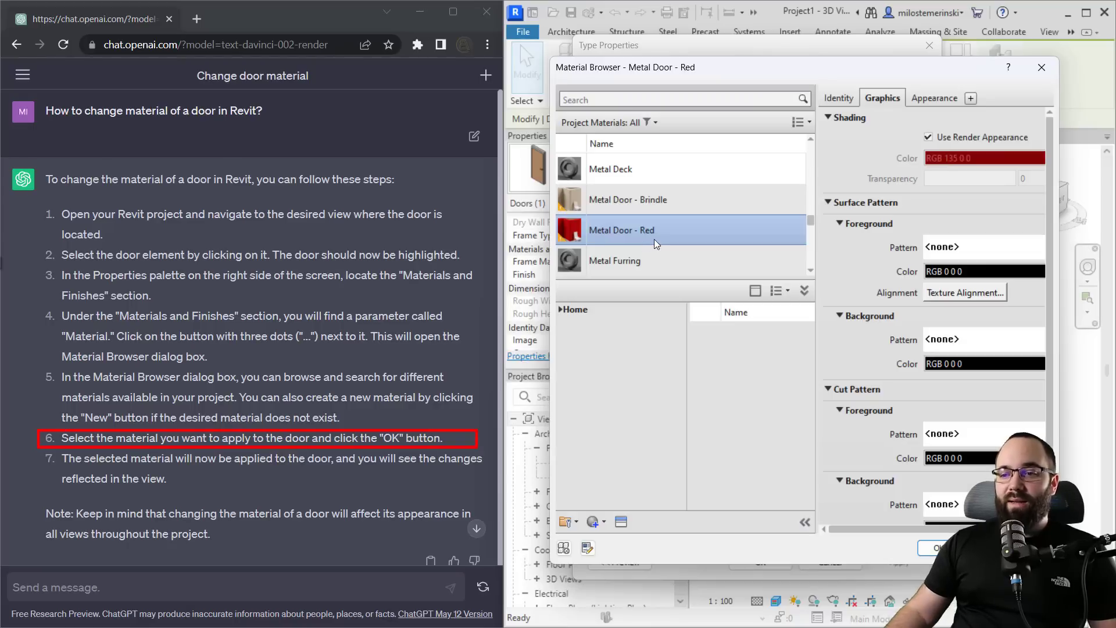
{"action": "left_click", "coordinate": [936, 550]}
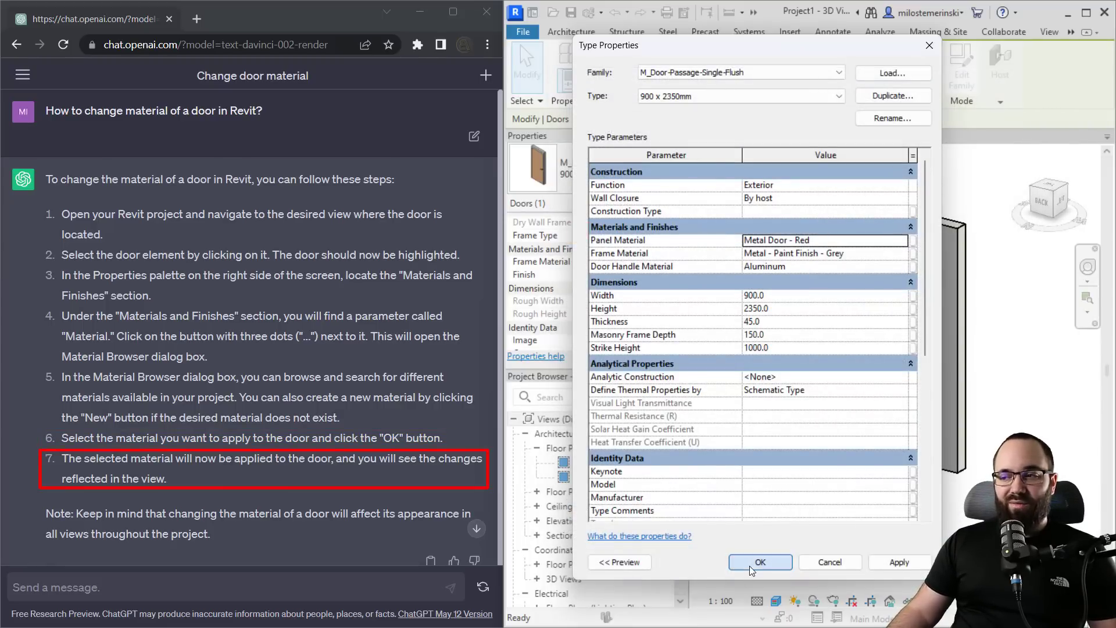
Step: Apply the red metal door type, deselect the door, and orbit the 3D view
{"action": "left_click", "coordinate": [750, 564]}
{"action": "left_click", "coordinate": [758, 532]}
{"action": "mouse_move", "coordinate": [758, 531]}
{"action": "middle_mouse_down", "text": "shift"}
{"action": "mouse_move", "coordinate": [745, 500]}
{"action": "mouse_move", "coordinate": [802, 494]}
{"action": "middle_mouse_up", "text": "shift"}
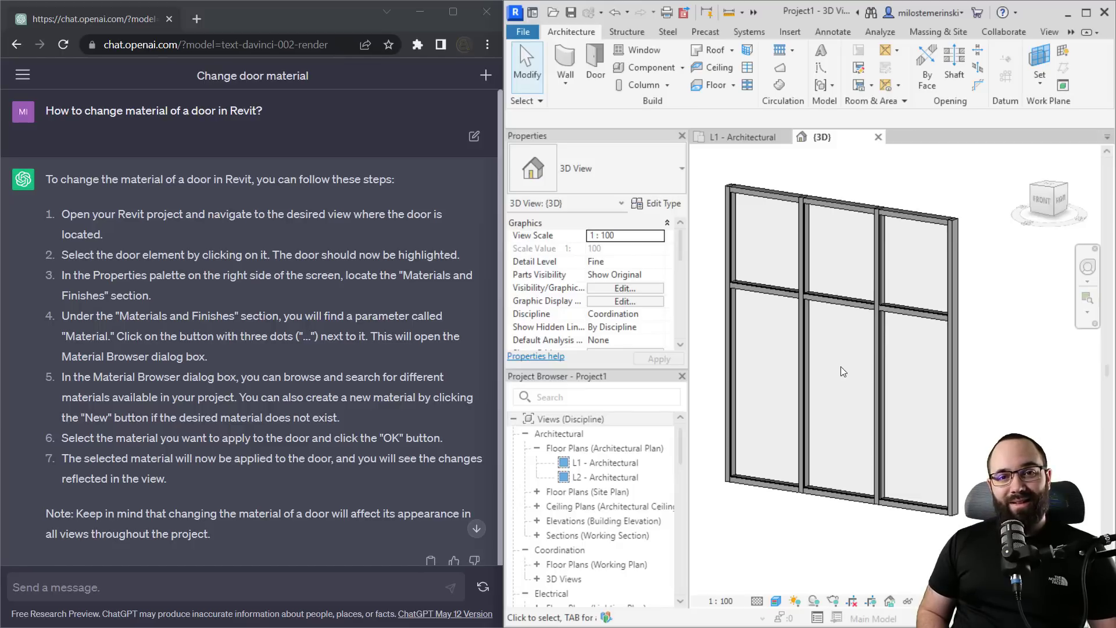
{"action": "left_click", "coordinate": [64, 586]}
{"action": "type", "text": "How to place a door"}
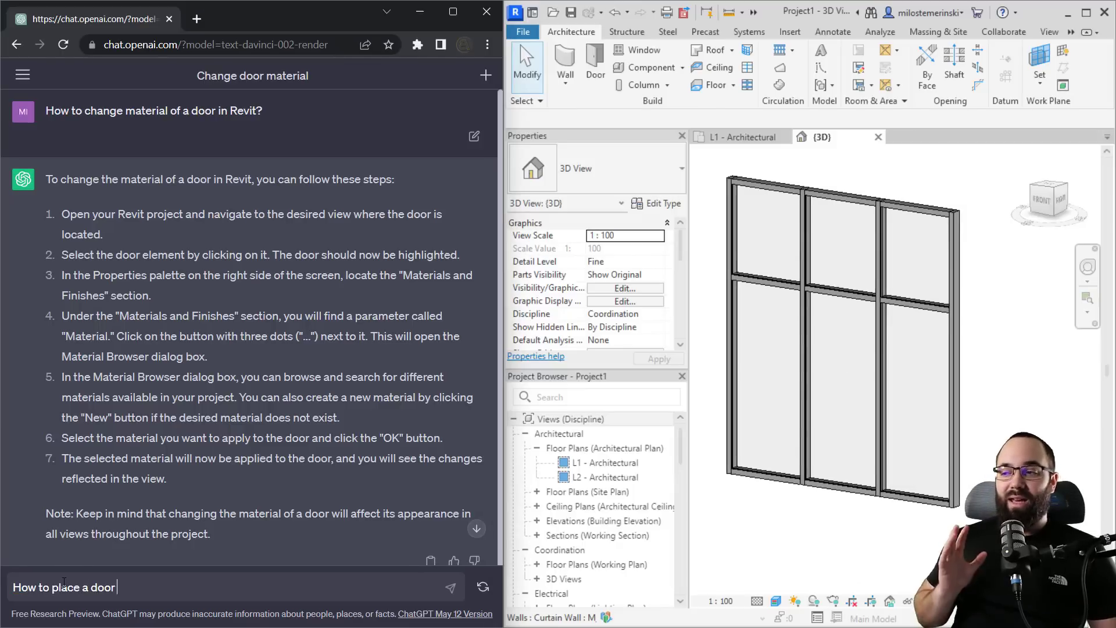
{"action": "type", "text": " on a curtain wall?"}
{"action": "left_click", "coordinate": [450, 587]}
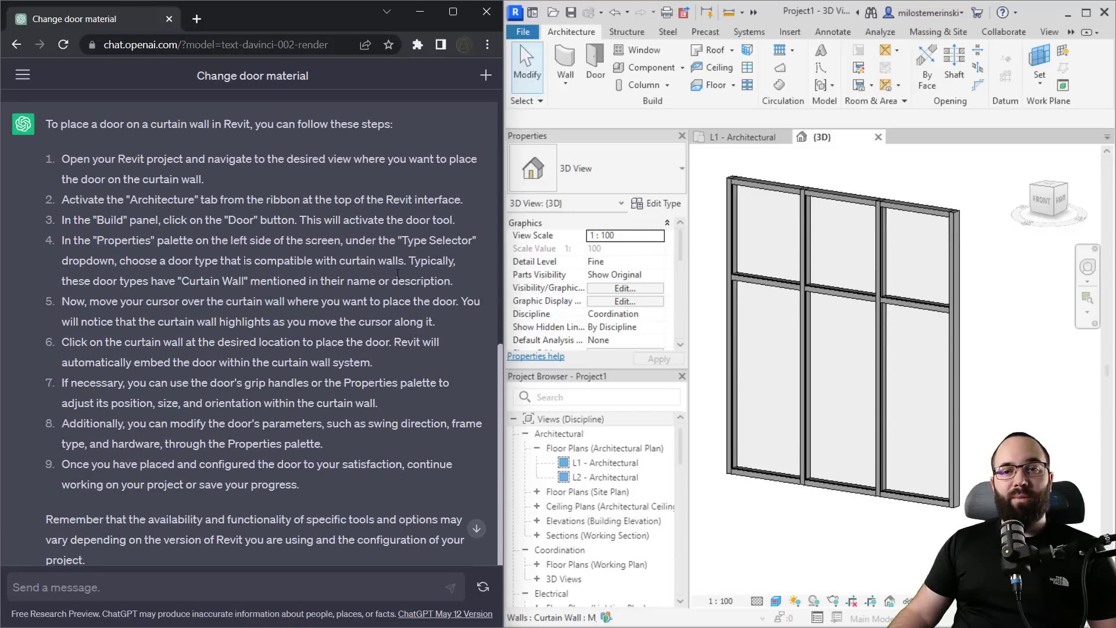
{"action": "scroll", "coordinate": [336, 265], "scroll_direction": "down", "scroll_amount": 1}
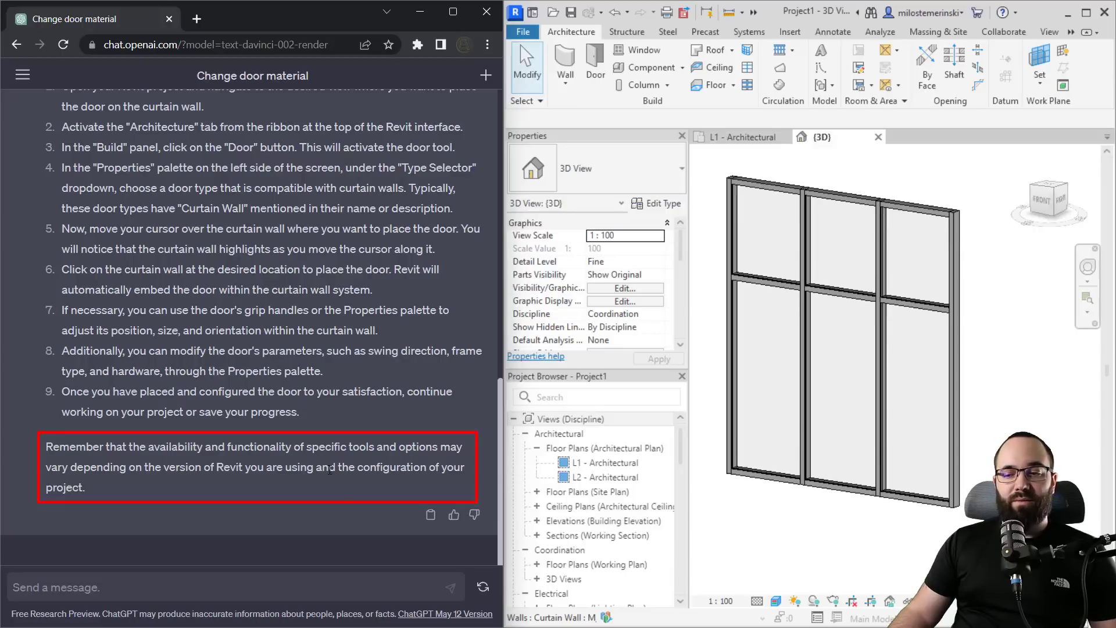
{"action": "scroll", "coordinate": [253, 450], "scroll_direction": "up", "scroll_amount": 1}
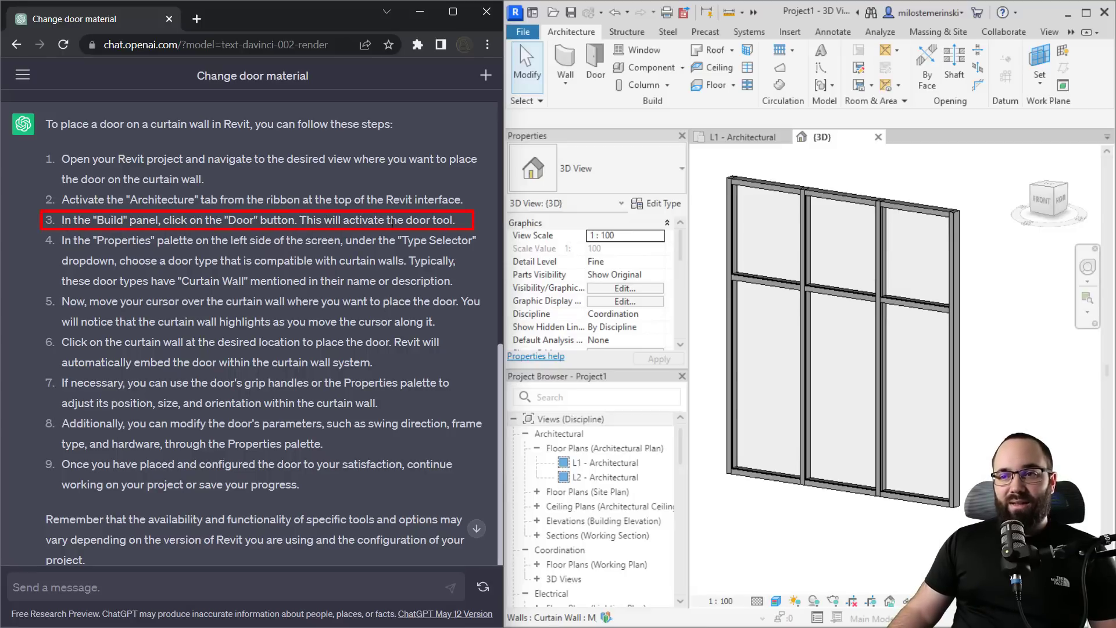
Step: Browse the Door tool's types, find no curtain wall doors, and cancel placement
{"action": "left_click", "coordinate": [597, 58]}
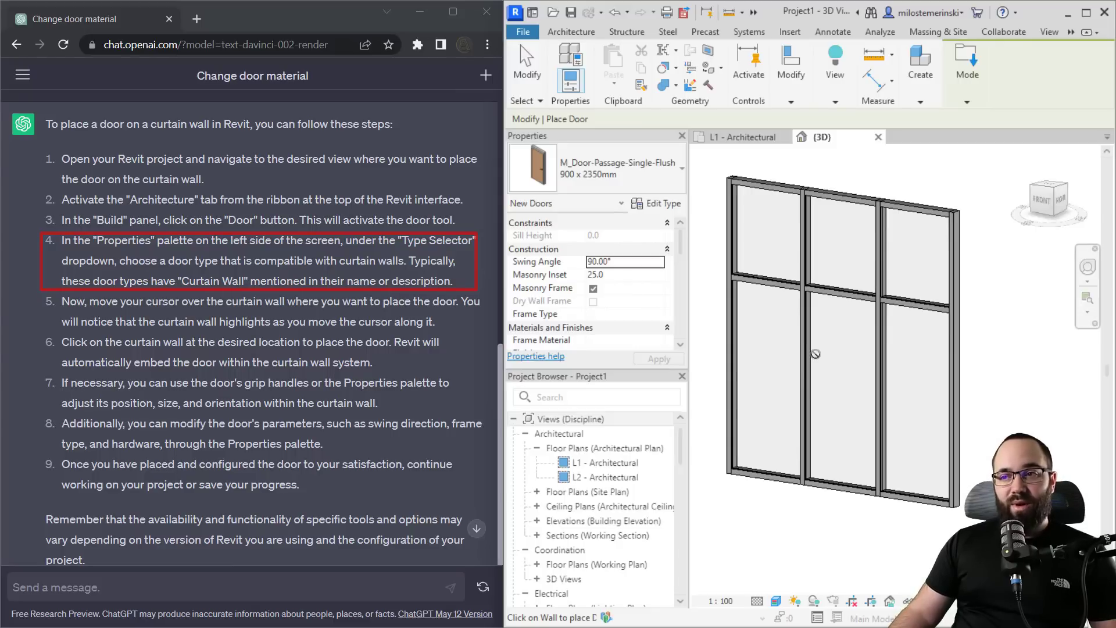
{"action": "left_click", "coordinate": [615, 182]}
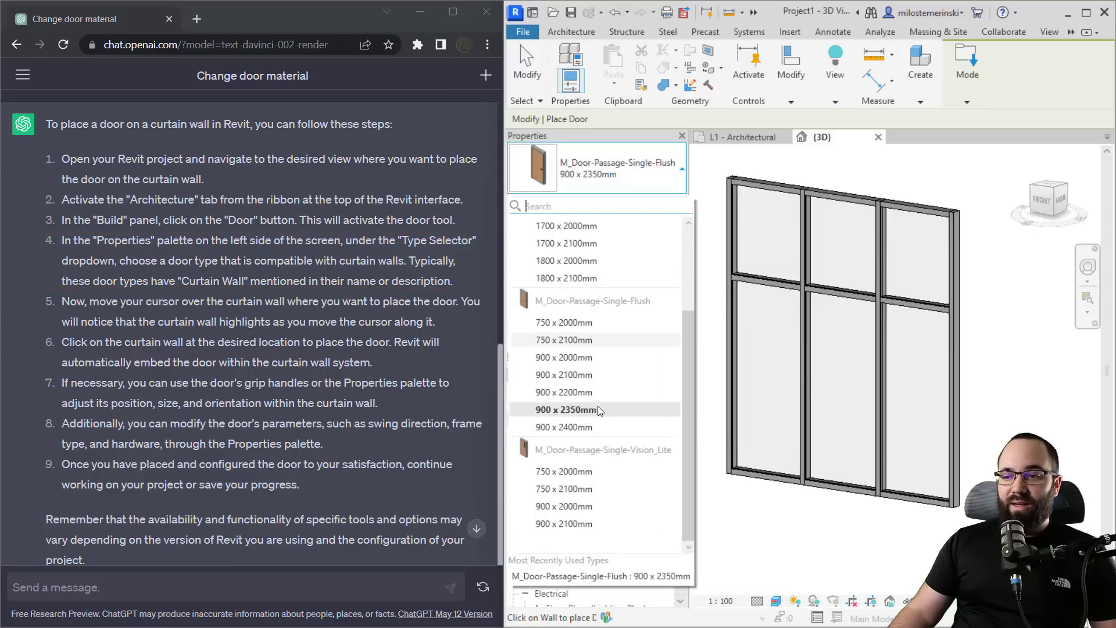
{"action": "scroll", "coordinate": [587, 442], "scroll_direction": "down", "scroll_amount": 3}
{"action": "scroll", "coordinate": [580, 470], "scroll_direction": "up", "scroll_amount": 3}
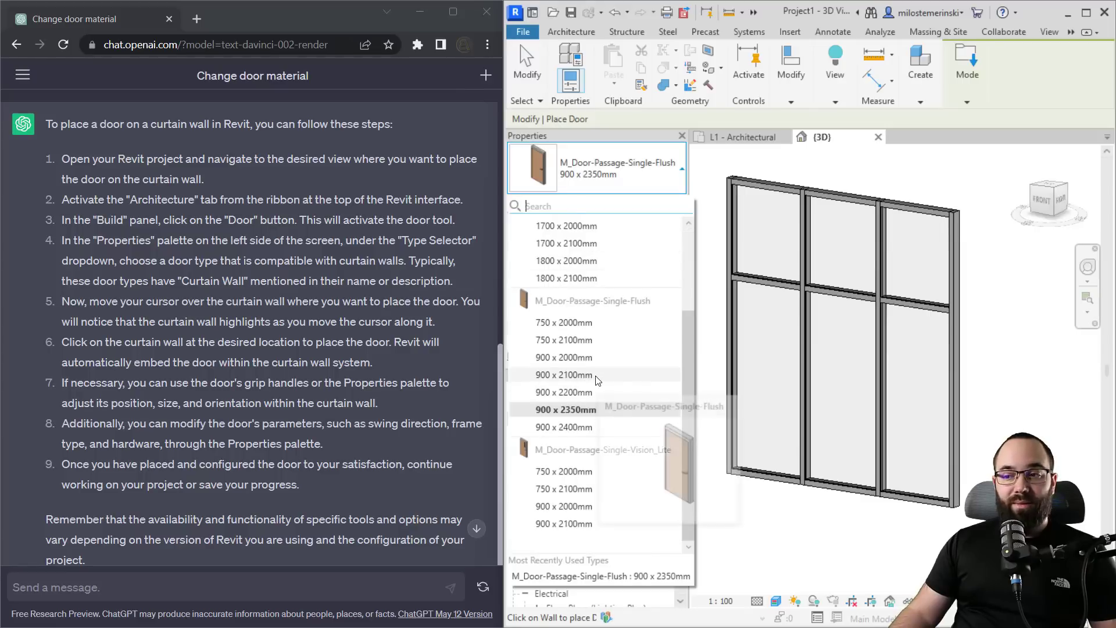
{"action": "scroll", "coordinate": [586, 387], "scroll_direction": "up", "scroll_amount": 3}
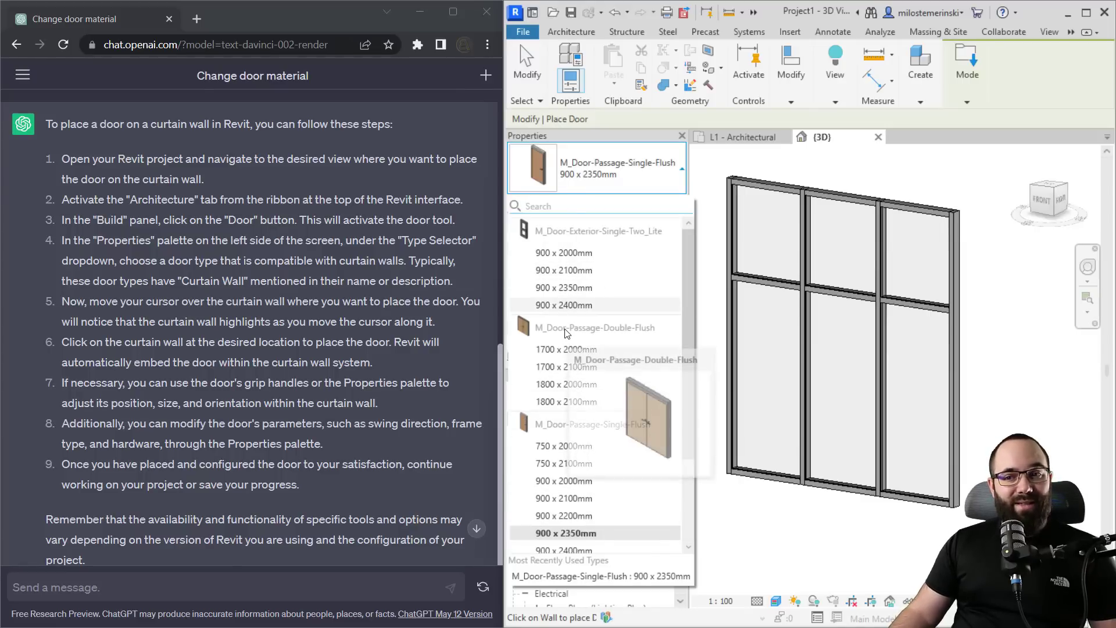
{"action": "key", "text": "Escape"}
{"action": "key", "text": "Escape"}
Step: In Load Family, browse the library to the English US Doors folder
{"action": "left_click", "coordinate": [790, 31]}
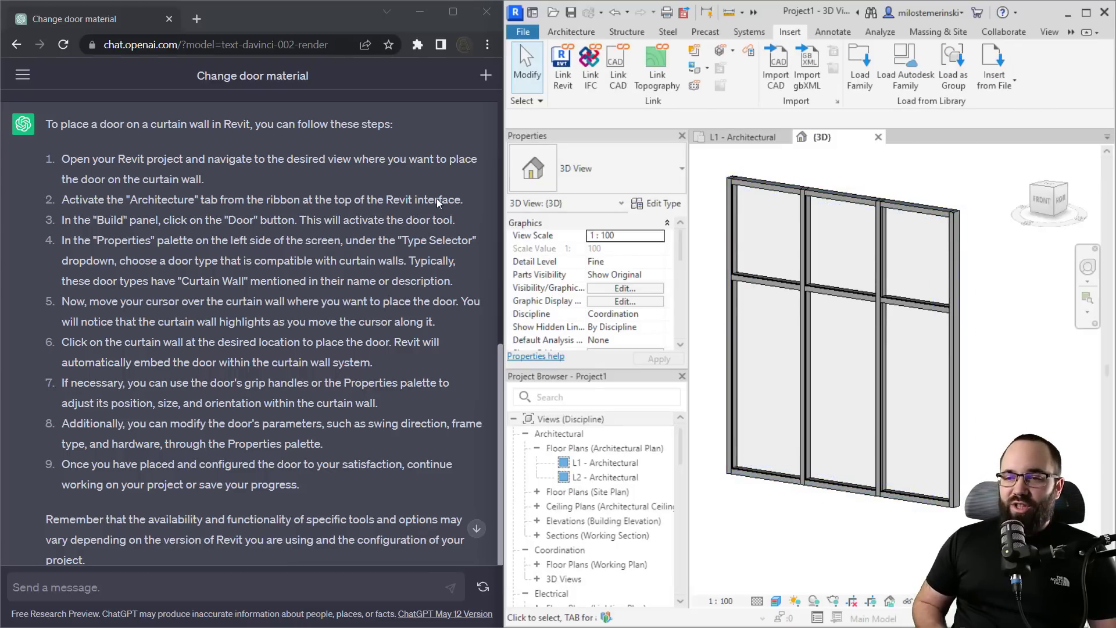
{"action": "left_click", "coordinate": [866, 86]}
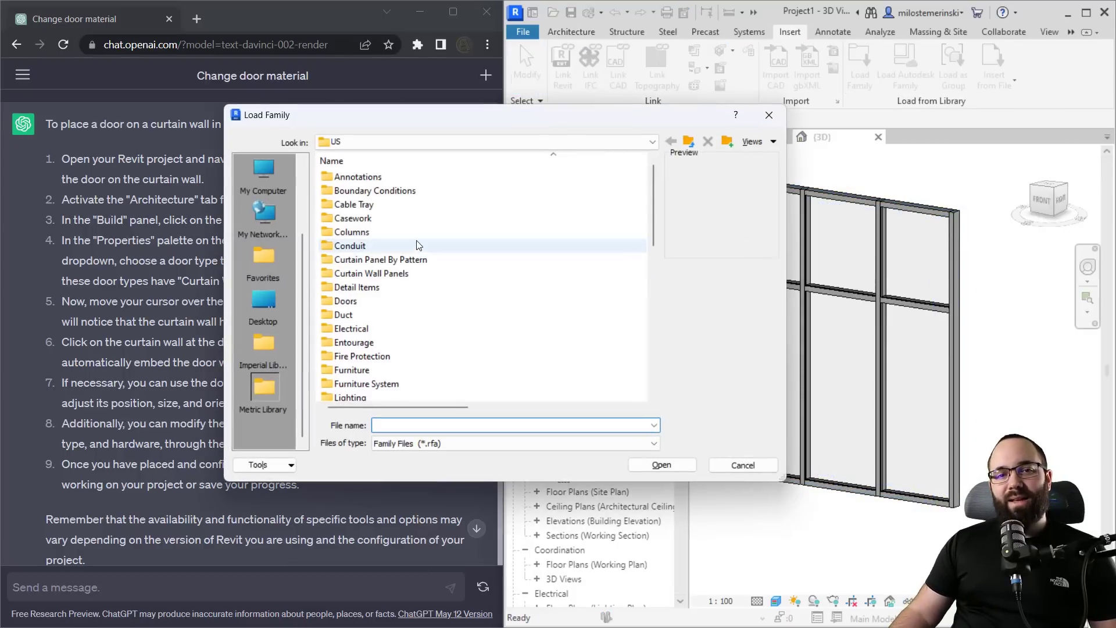
{"action": "left_click", "coordinate": [689, 141]}
{"action": "left_click", "coordinate": [689, 141]}
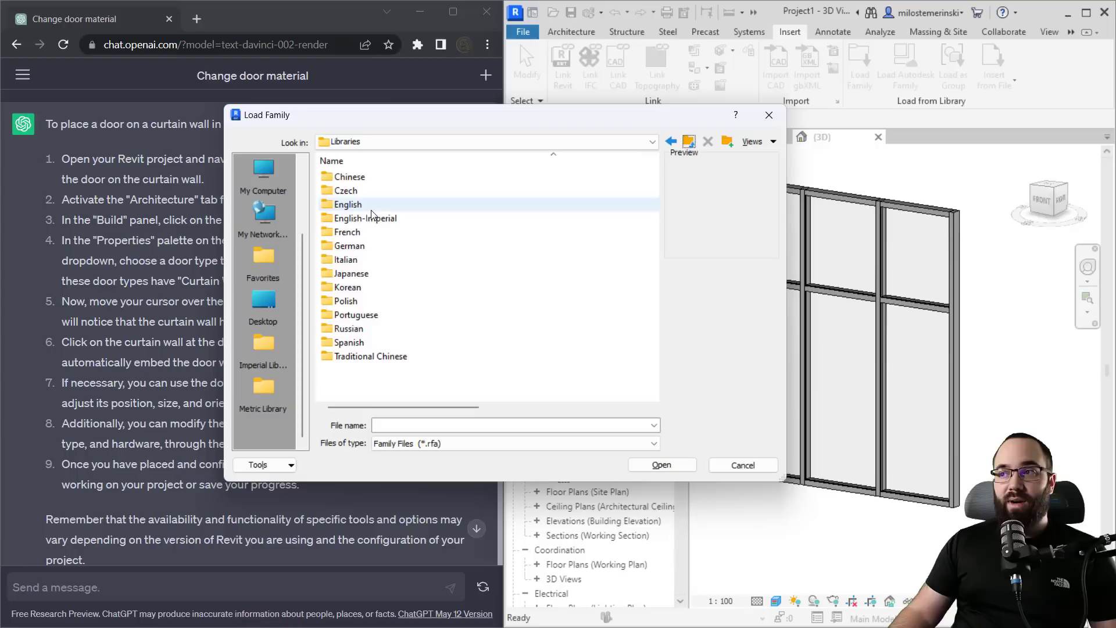
{"action": "double_click", "coordinate": [371, 207]}
{"action": "double_click", "coordinate": [349, 190]}
{"action": "scroll", "coordinate": [391, 294], "scroll_direction": "down", "scroll_amount": 2}
{"action": "scroll", "coordinate": [393, 294], "scroll_direction": "up", "scroll_amount": 1}
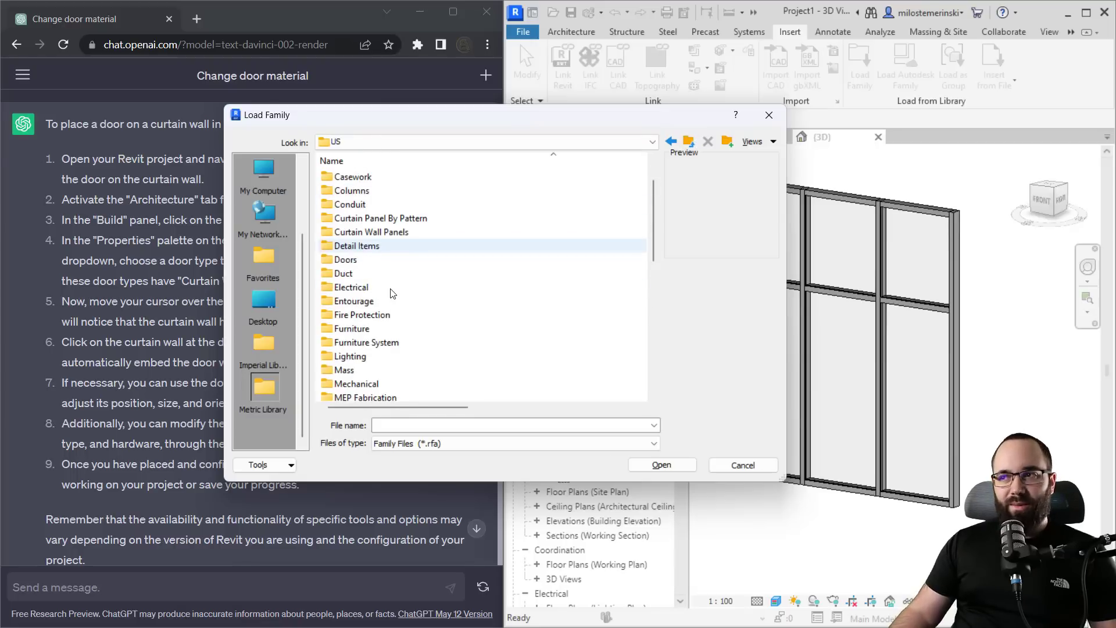
{"action": "double_click", "coordinate": [345, 259]}
Step: Load the M_Door-Curtain-Wall-Single-Glass.rfa family and return to door placement
{"action": "left_click", "coordinate": [378, 218]}
{"action": "left_click", "coordinate": [375, 245]}
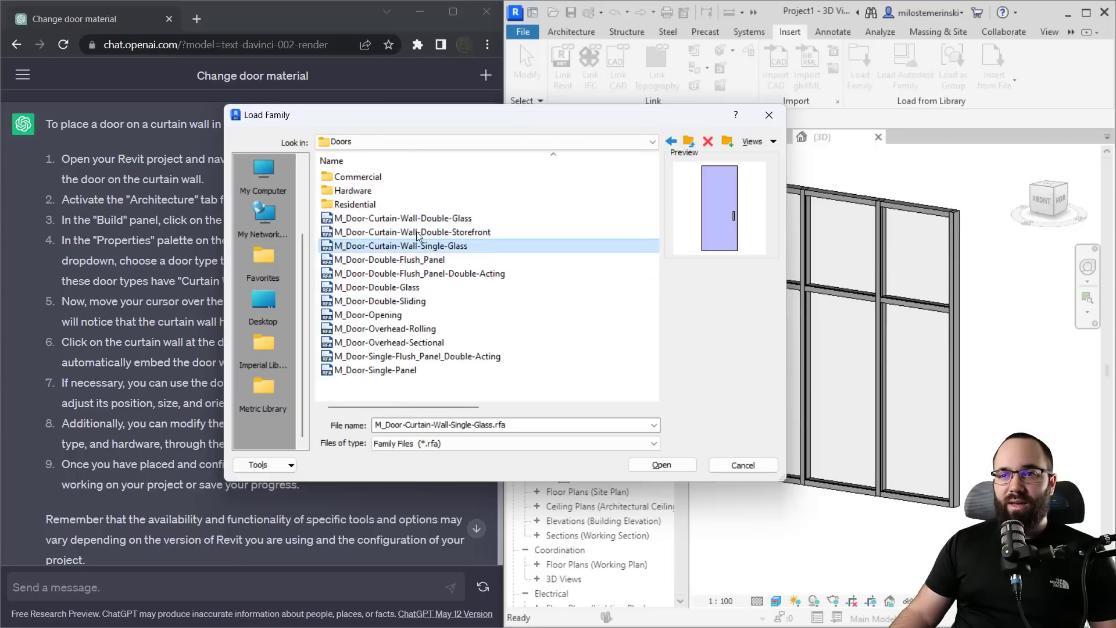
{"action": "left_click", "coordinate": [662, 465]}
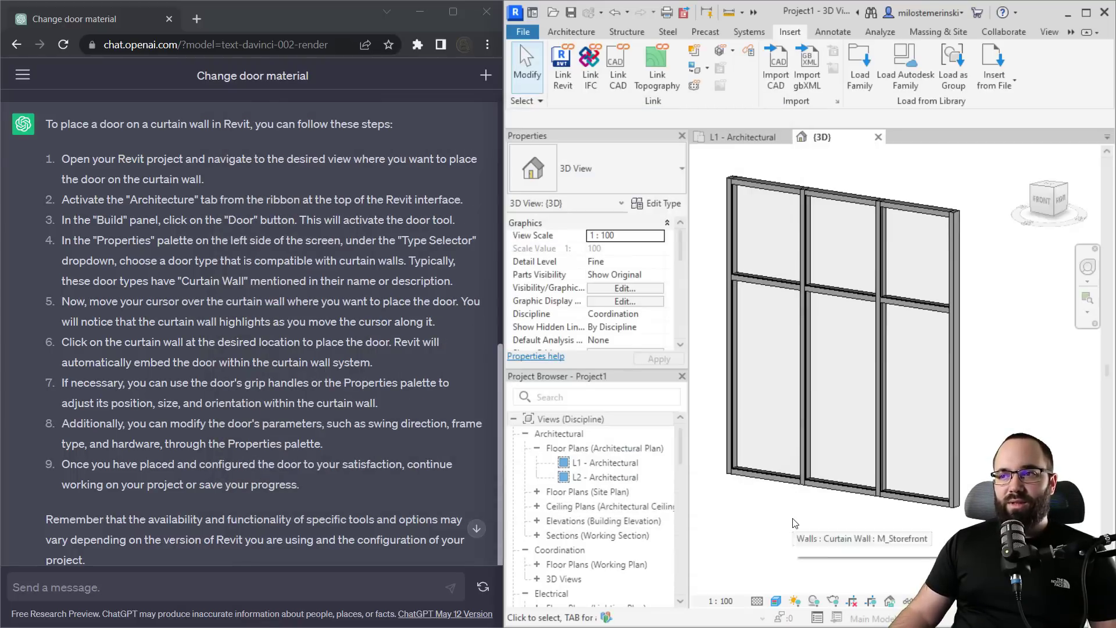
{"action": "left_click", "coordinate": [580, 32]}
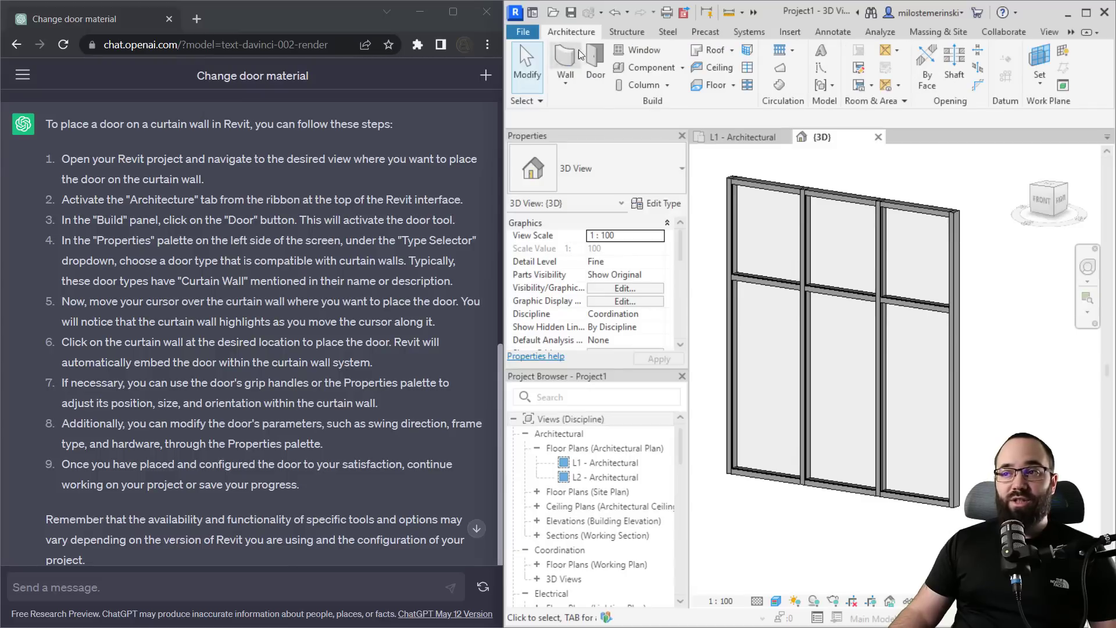
{"action": "left_click", "coordinate": [598, 75]}
Step: Keep M_Door-Passage-Single-Flush 900 x 2350mm as the door type to place
{"action": "left_click", "coordinate": [617, 177]}
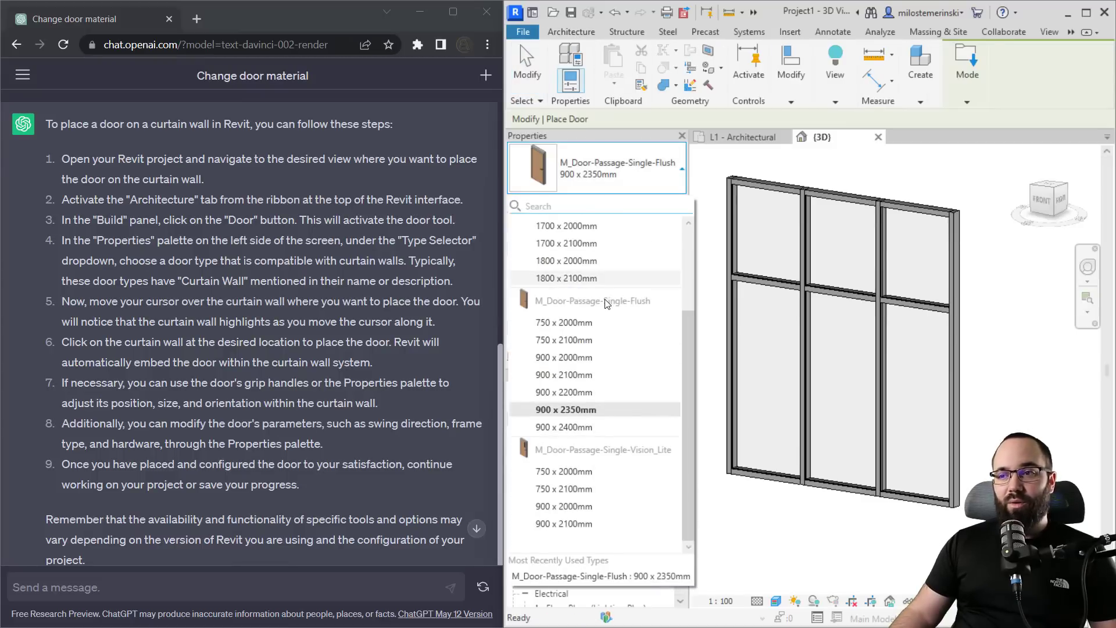
{"action": "scroll", "coordinate": [606, 395], "scroll_direction": "up", "scroll_amount": 3}
{"action": "scroll", "coordinate": [607, 401], "scroll_direction": "down", "scroll_amount": 3}
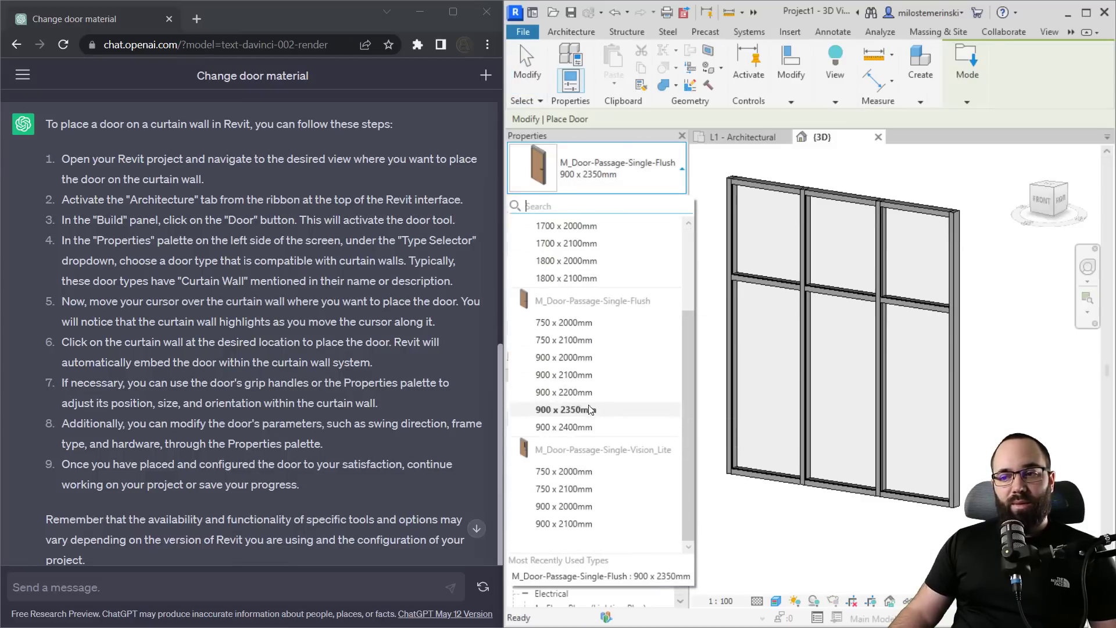
{"action": "left_click", "coordinate": [589, 409]}
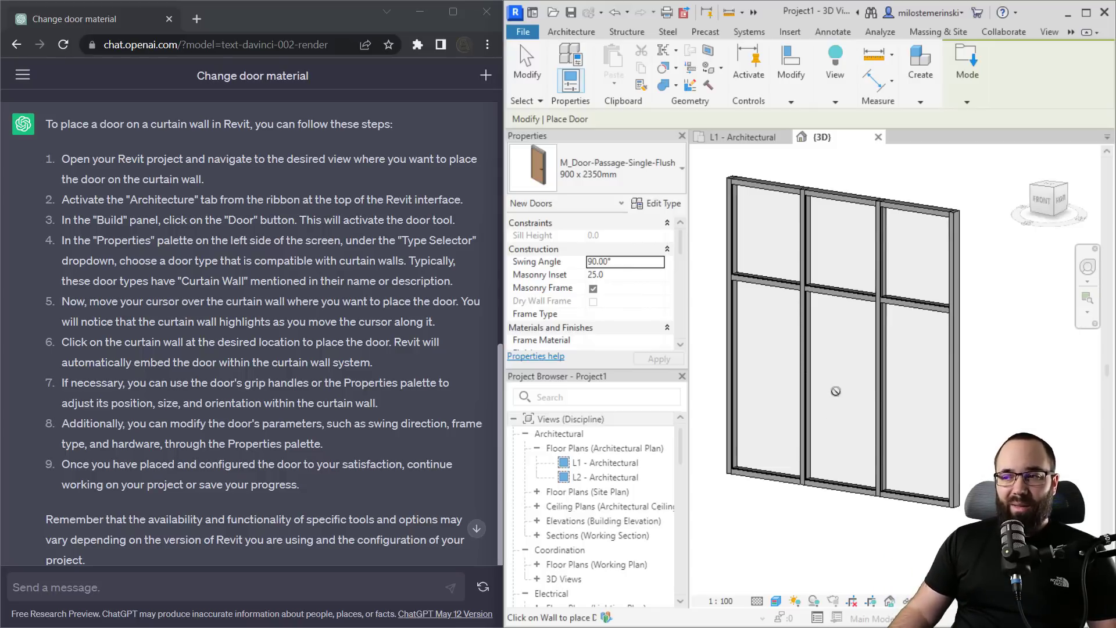
Step: Make the middle lower curtain panel an M_Door-Curtain-Wall-Single-Glass door
{"action": "key", "text": "Escape"}
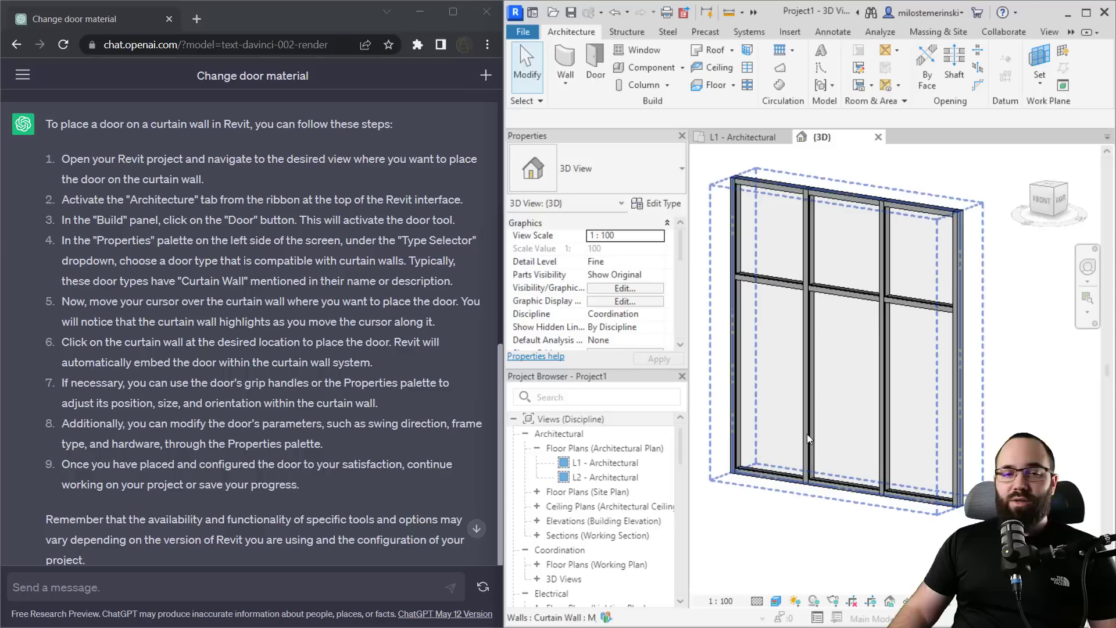
{"action": "left_click", "coordinate": [825, 477]}
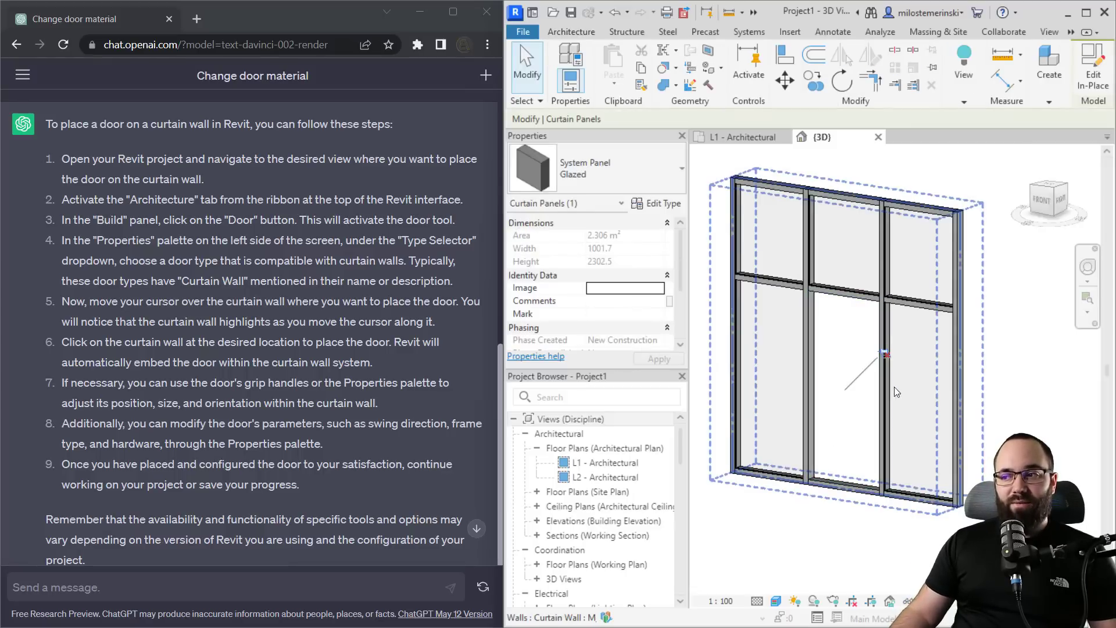
{"action": "left_click", "coordinate": [564, 177]}
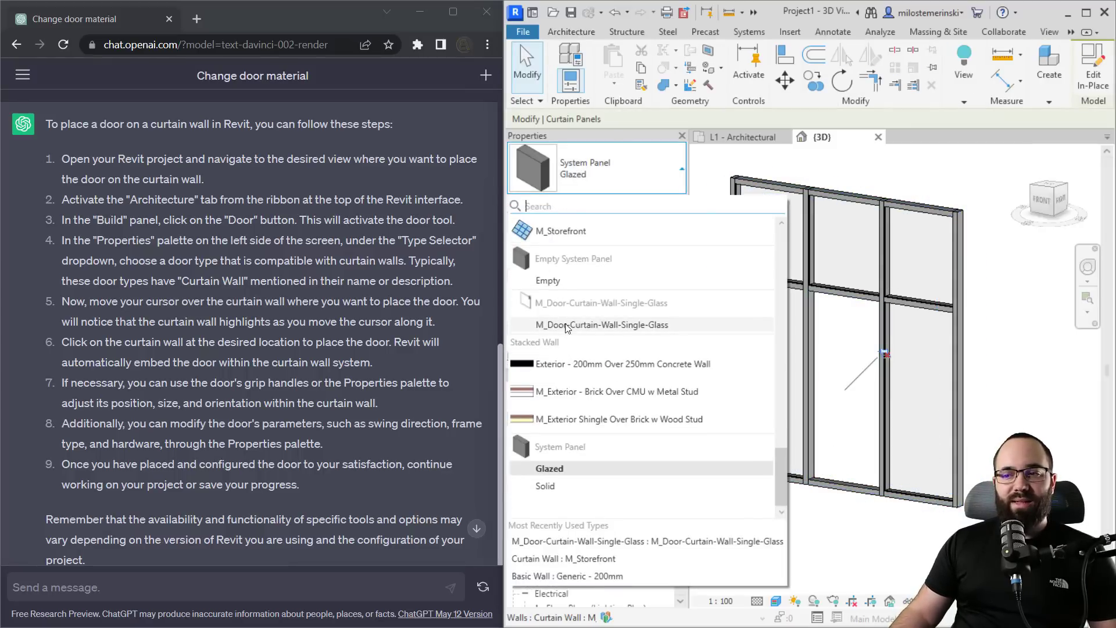
{"action": "mouse_move", "coordinate": [602, 325]}
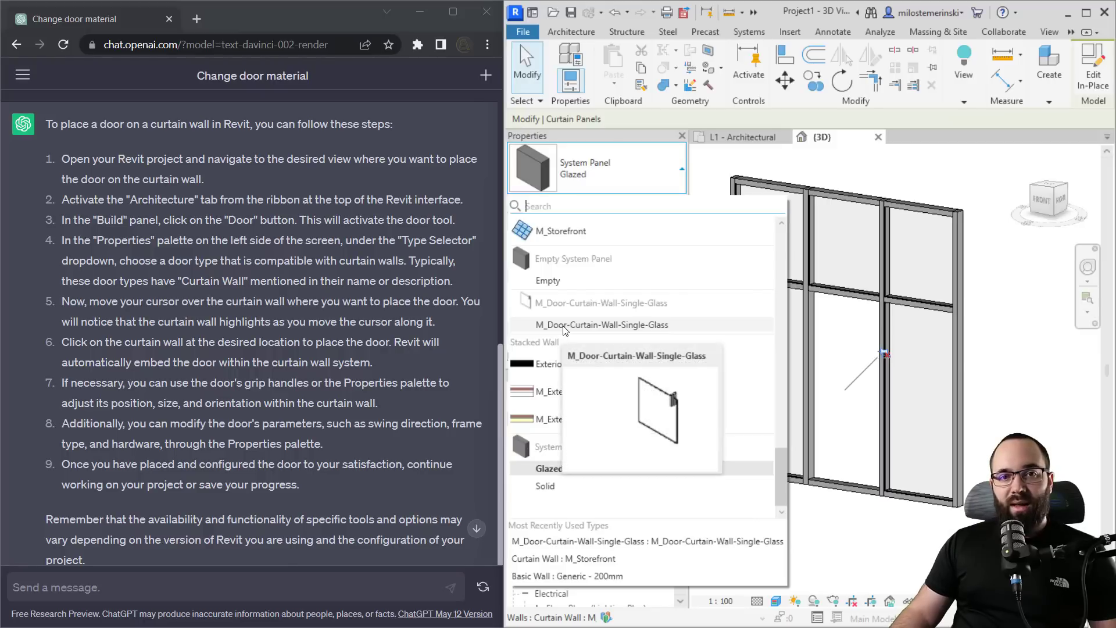
{"action": "left_click", "coordinate": [564, 326]}
{"action": "key", "text": "Escape"}
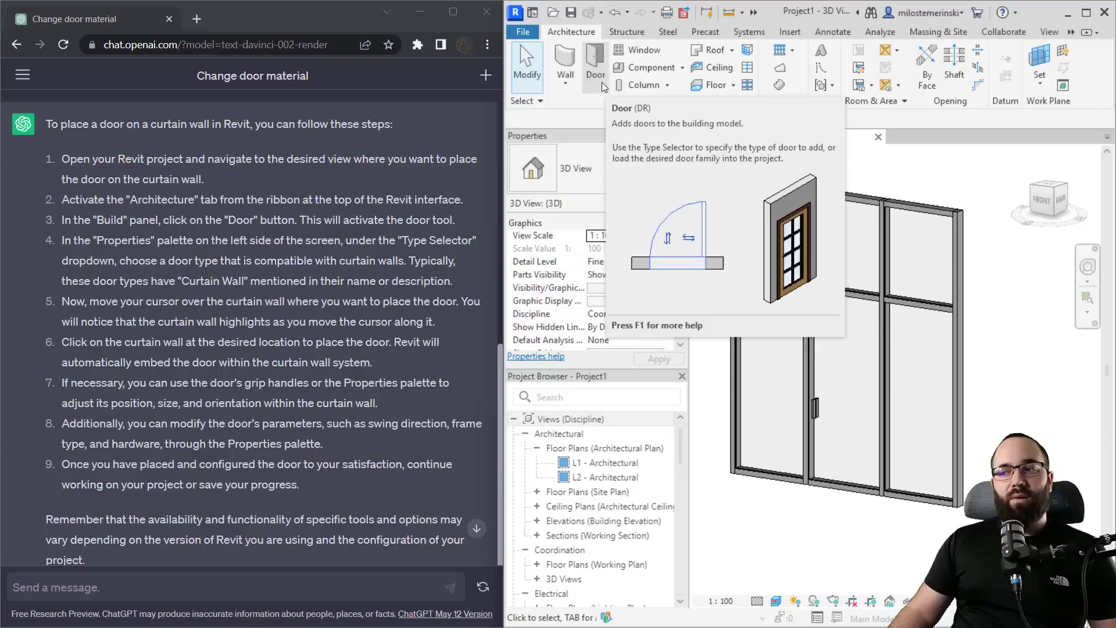
Step: Change the lower-left panel to Generic - 200mm and place a door in it
{"action": "left_click", "coordinate": [754, 471]}
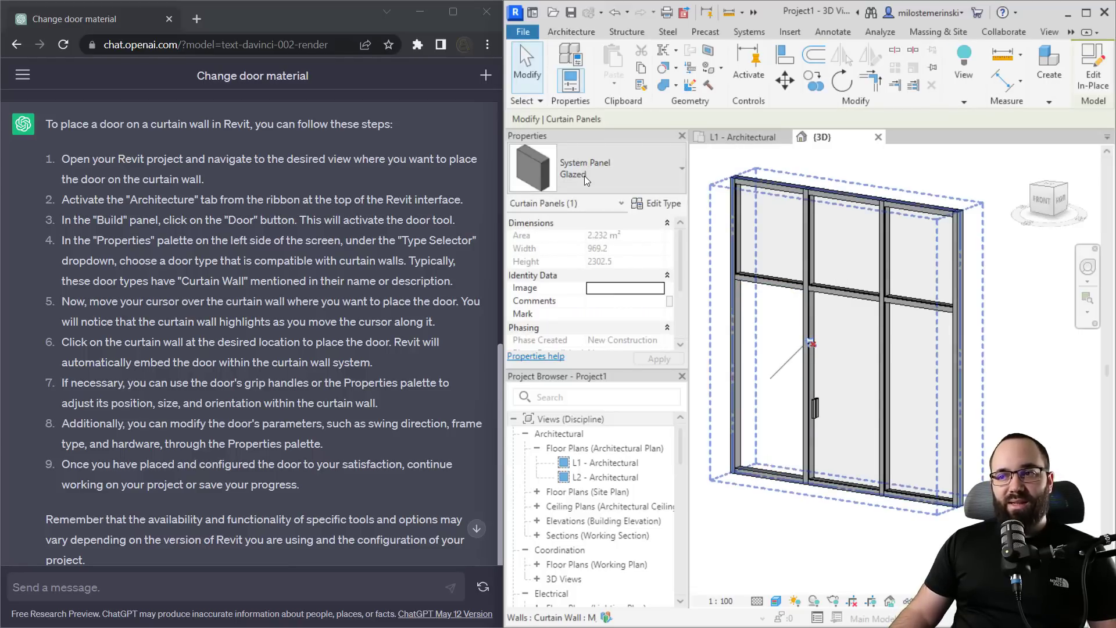
{"action": "left_click", "coordinate": [585, 176]}
{"action": "scroll", "coordinate": [639, 331], "scroll_direction": "up", "scroll_amount": 5}
{"action": "scroll", "coordinate": [640, 331], "scroll_direction": "up", "scroll_amount": 3}
{"action": "scroll", "coordinate": [584, 316], "scroll_direction": "up", "scroll_amount": 3}
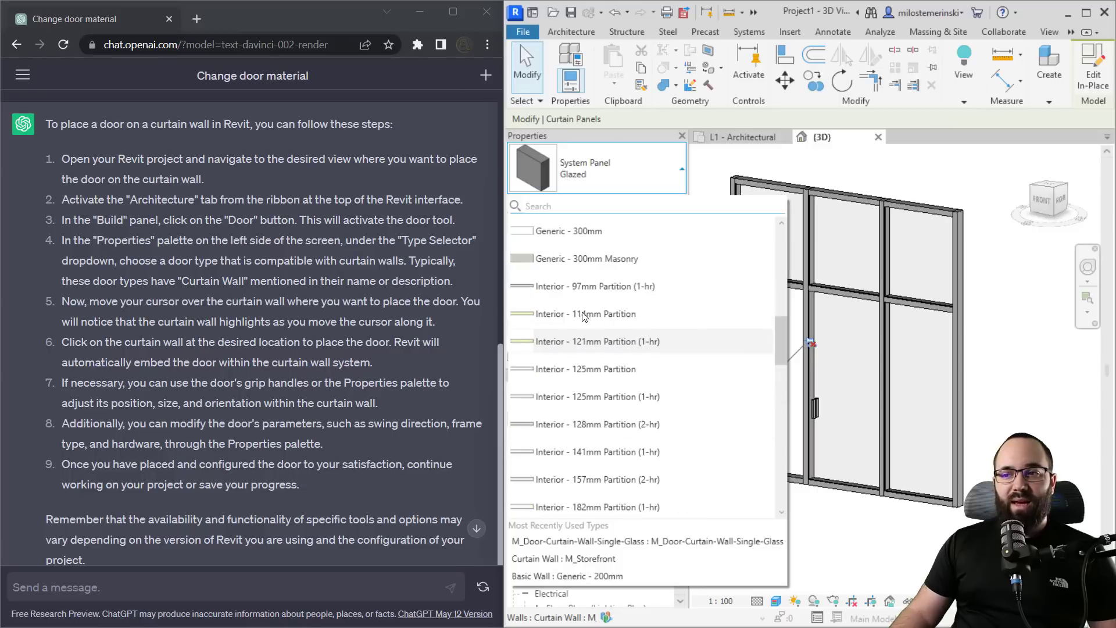
{"action": "scroll", "coordinate": [593, 302], "scroll_direction": "up", "scroll_amount": 3}
{"action": "scroll", "coordinate": [597, 295], "scroll_direction": "up", "scroll_amount": 5}
{"action": "scroll", "coordinate": [596, 314], "scroll_direction": "down", "scroll_amount": 3}
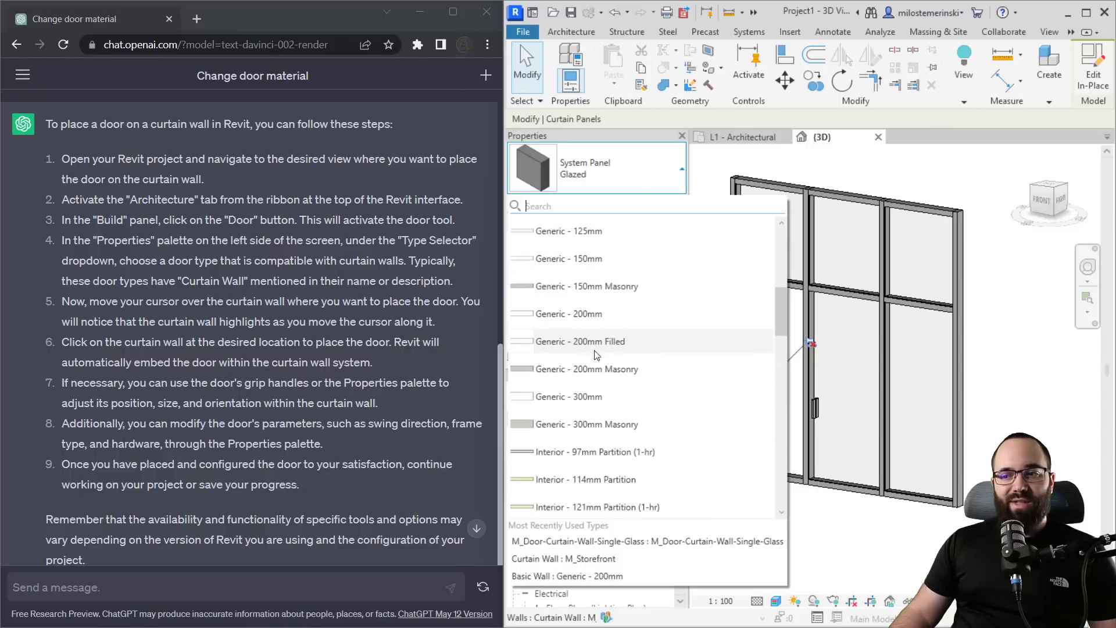
{"action": "left_click", "coordinate": [589, 314]}
{"action": "key", "text": "Escape"}
{"action": "left_click", "coordinate": [595, 67]}
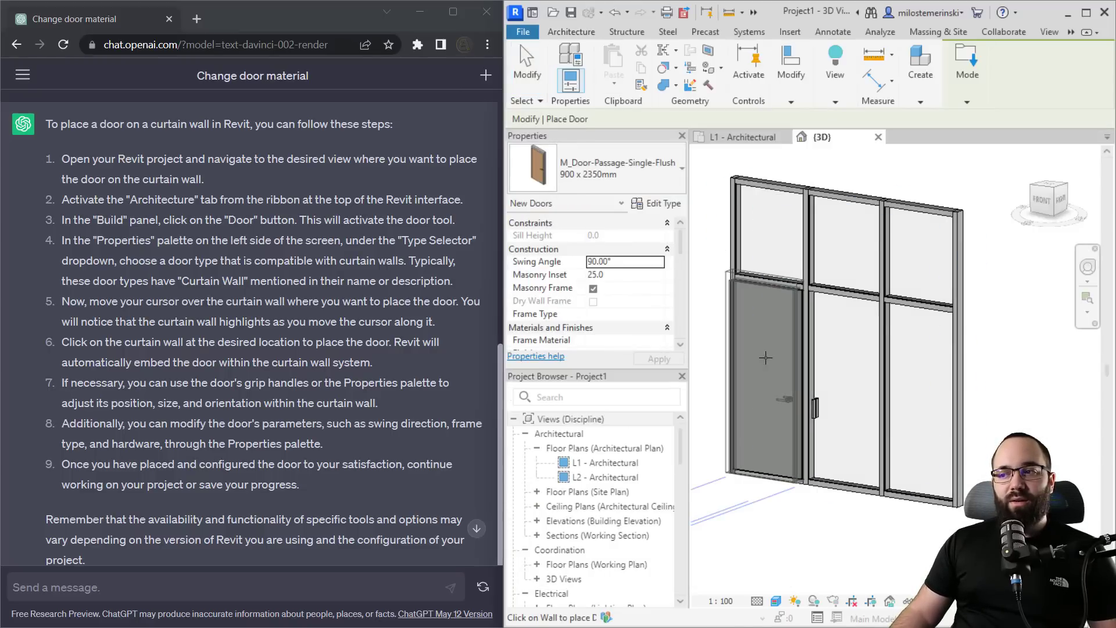
{"action": "key", "text": "Escape"}
{"action": "key", "text": "Escape"}
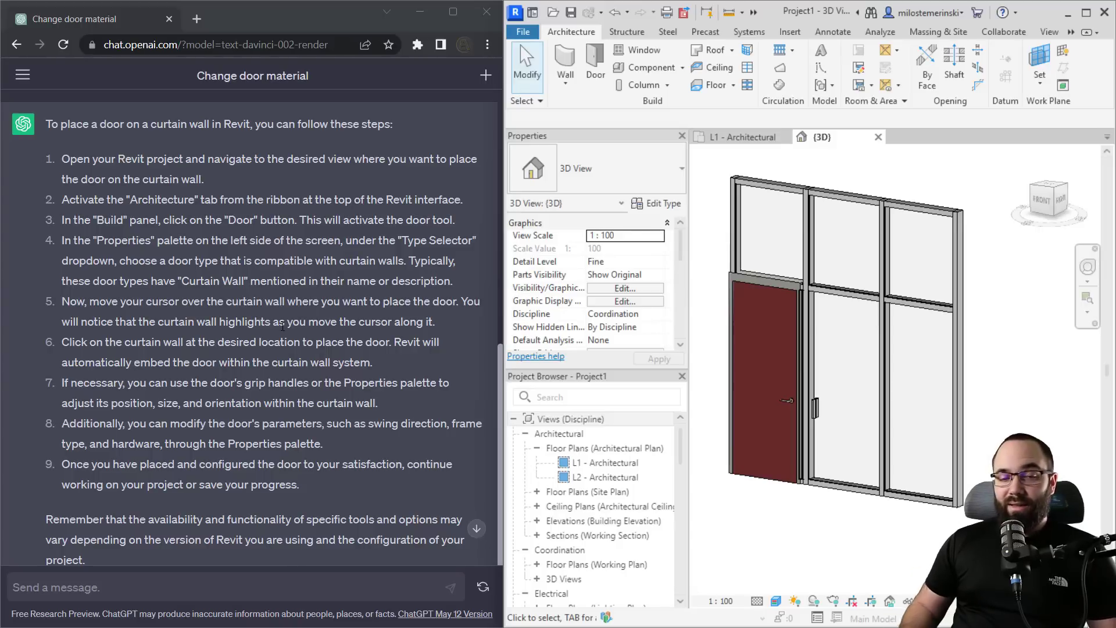
Step: Ask ChatGPT 'Where can I find Revit families online?' and get a list of sites
{"action": "left_click", "coordinate": [215, 588]}
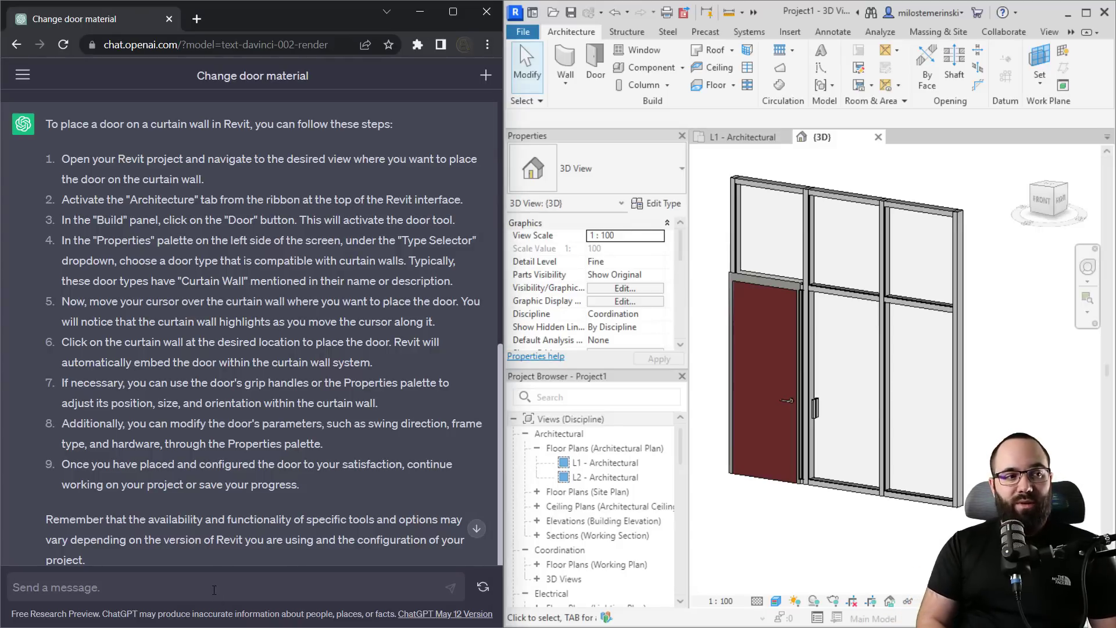
{"action": "type", "text": "Where "}
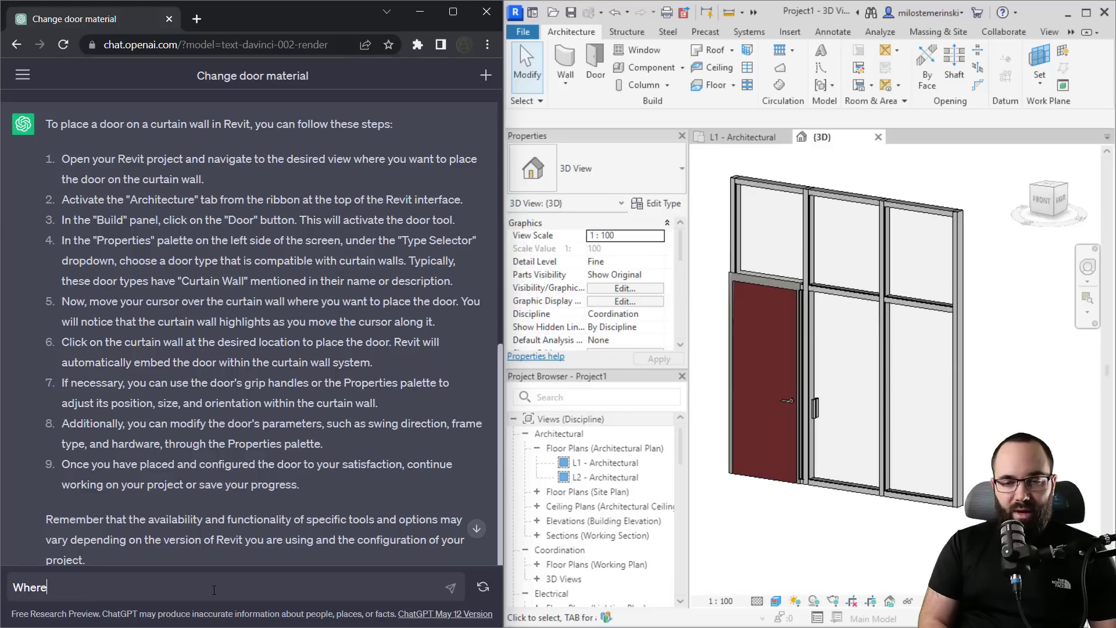
{"action": "type", "text": "can I find "}
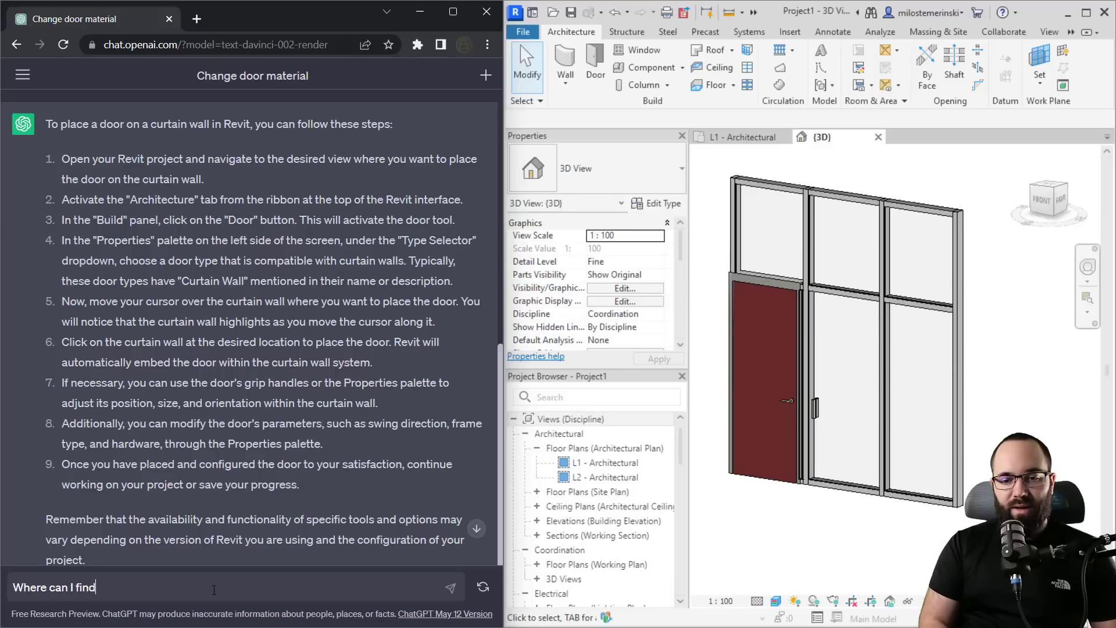
{"action": "type", "text": "Revit fa"}
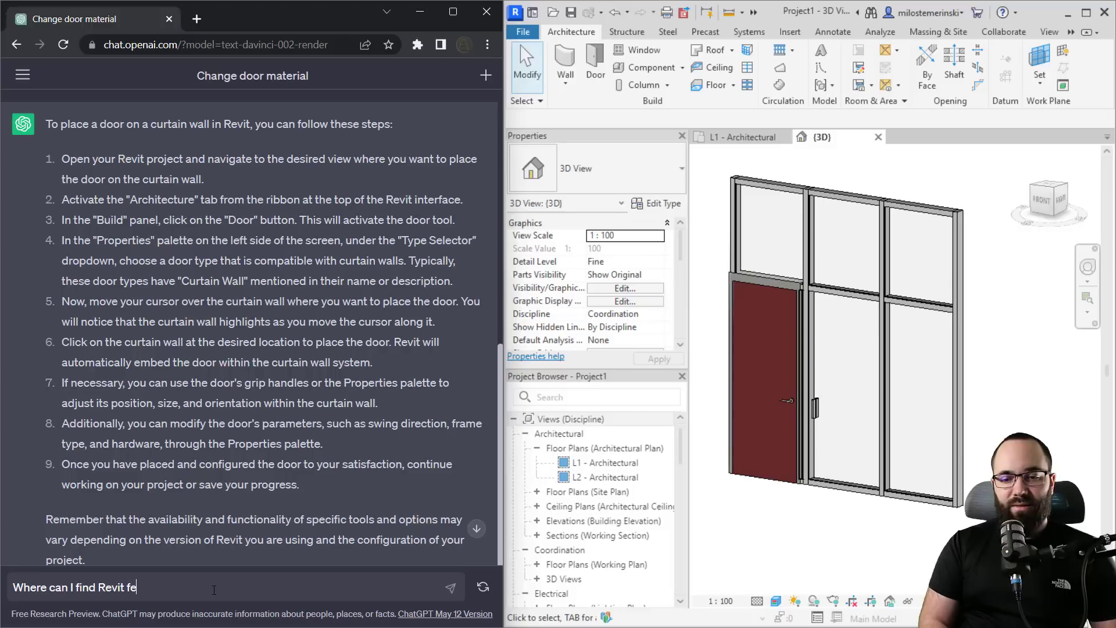
{"action": "type", "text": "milies online"}
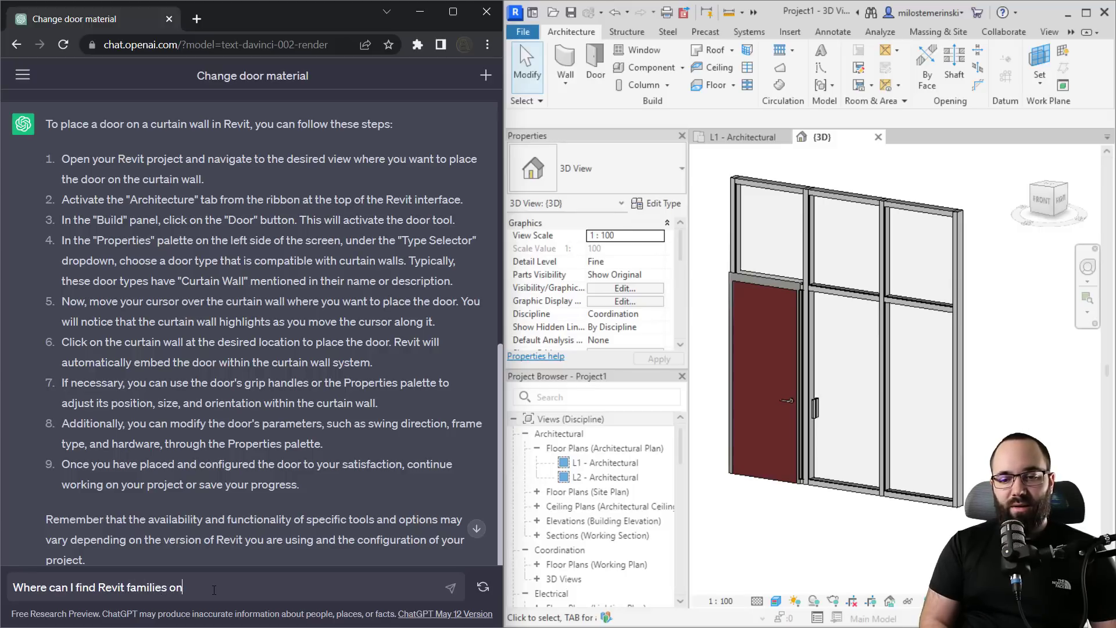
{"action": "type", "text": "?"}
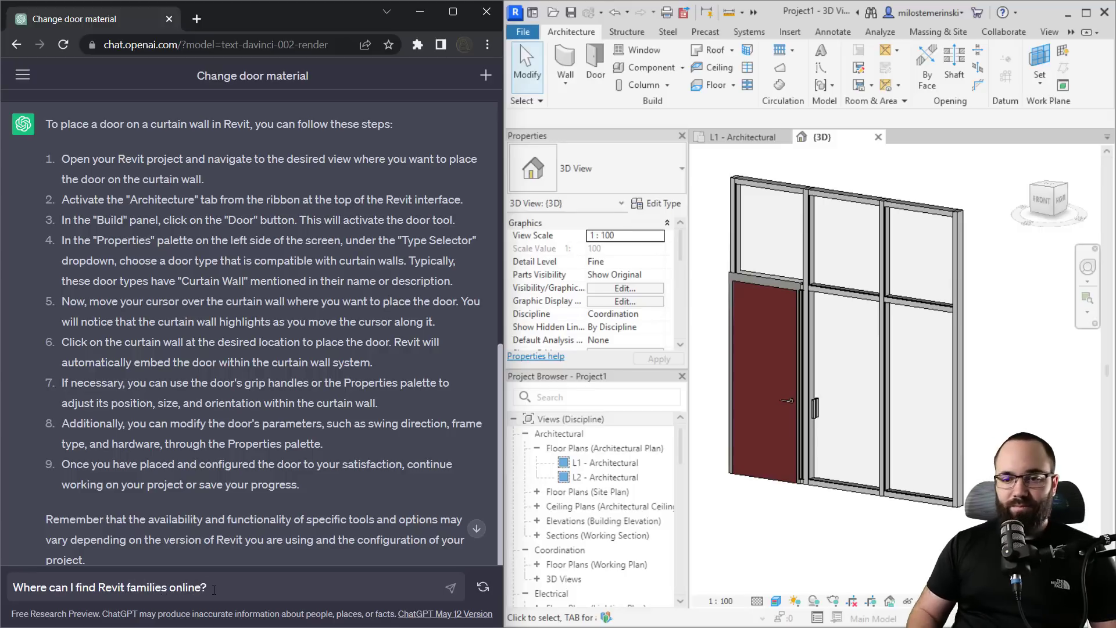
{"action": "key", "text": "Return"}
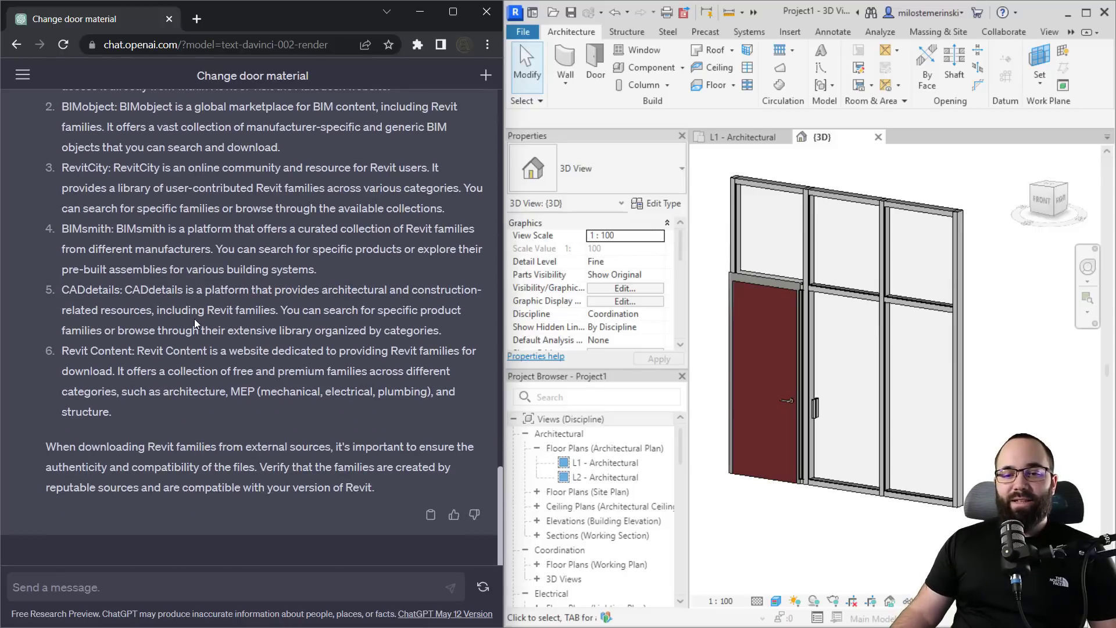
{"action": "scroll", "coordinate": [237, 296], "scroll_direction": "up", "scroll_amount": 6}
{"action": "scroll", "coordinate": [232, 302], "scroll_direction": "down", "scroll_amount": 4}
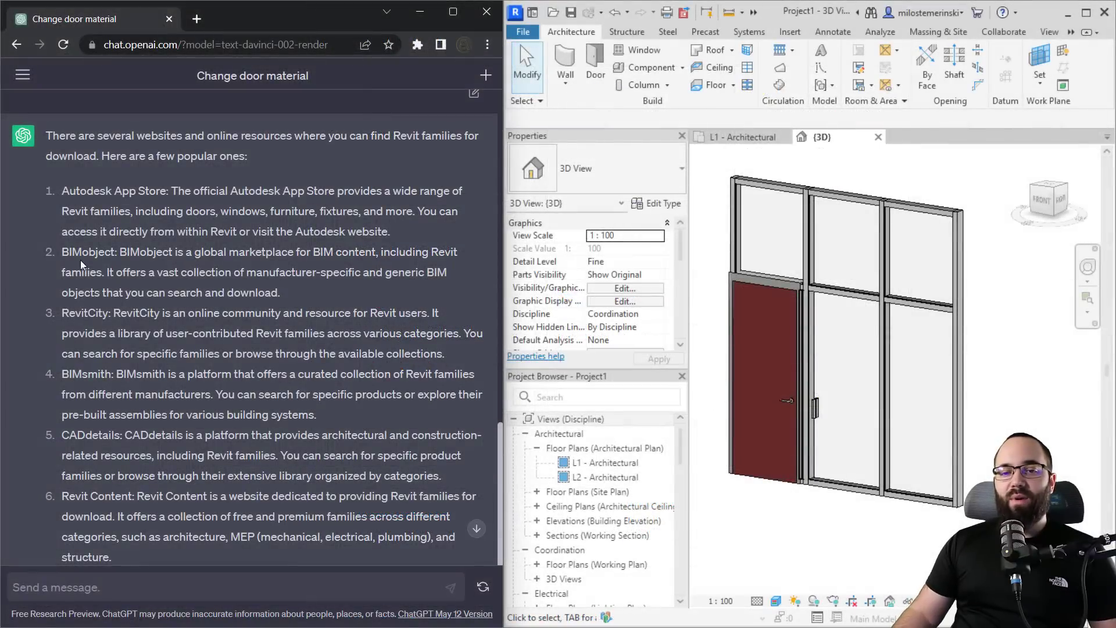
{"action": "scroll", "coordinate": [92, 400], "scroll_direction": "down", "scroll_amount": 2}
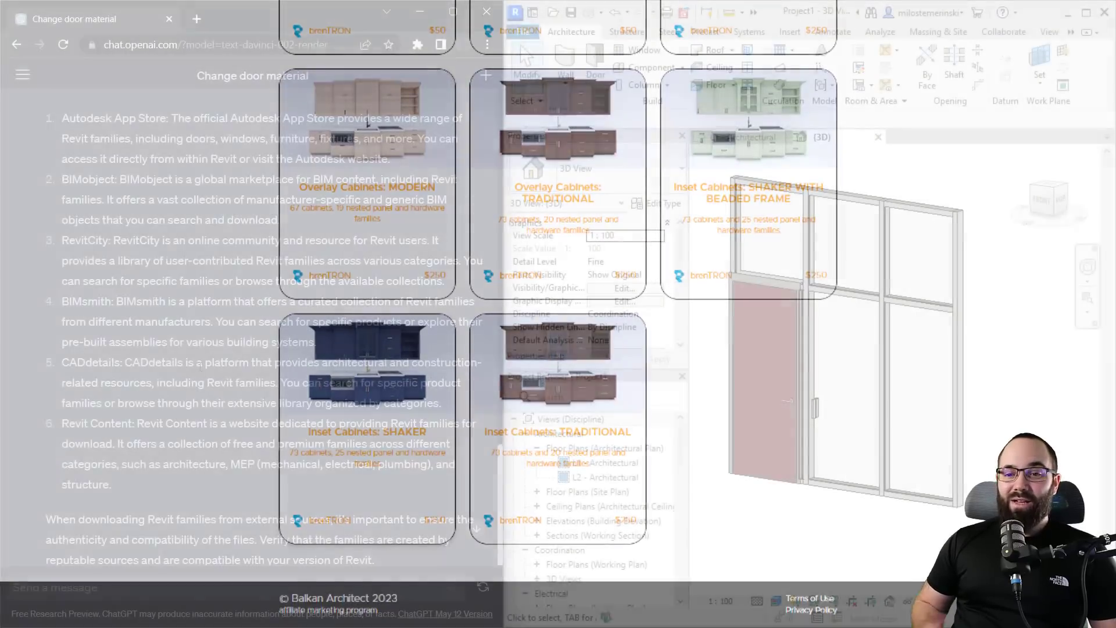
{"action": "scroll", "coordinate": [236, 295], "scroll_direction": "up", "scroll_amount": 1}
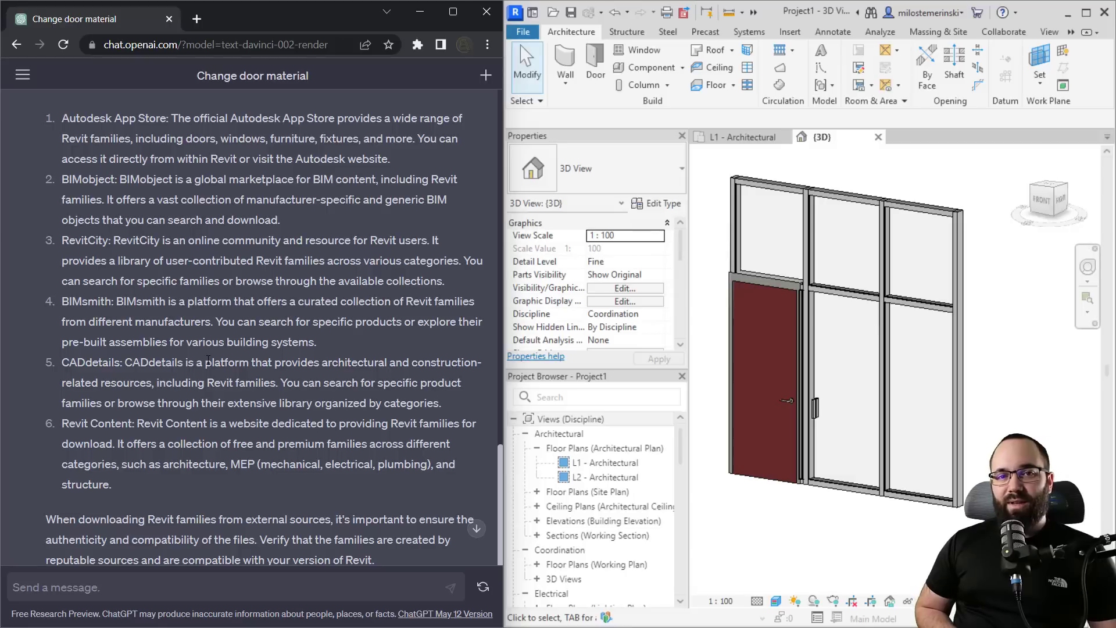
Step: Ask ChatGPT 'How to model a spiral stair in Revit?' and scroll through its numbered answer
{"action": "scroll", "coordinate": [209, 360], "scroll_direction": "down", "scroll_amount": 1}
{"action": "type", "text": "How"}
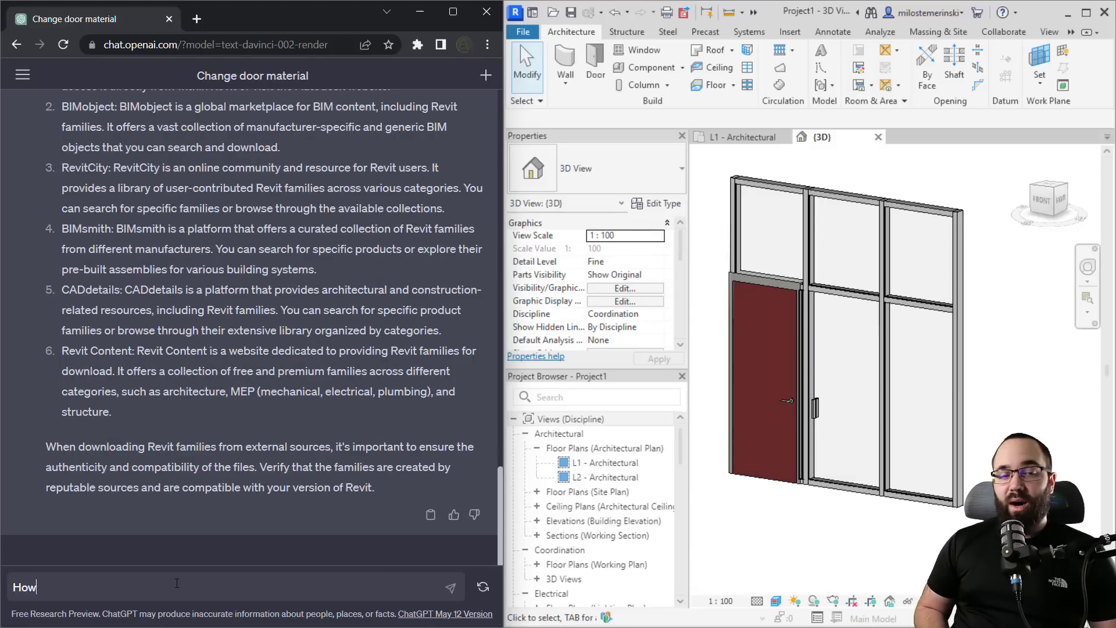
{"action": "type", "text": " to model a spiral stair in Revit?"}
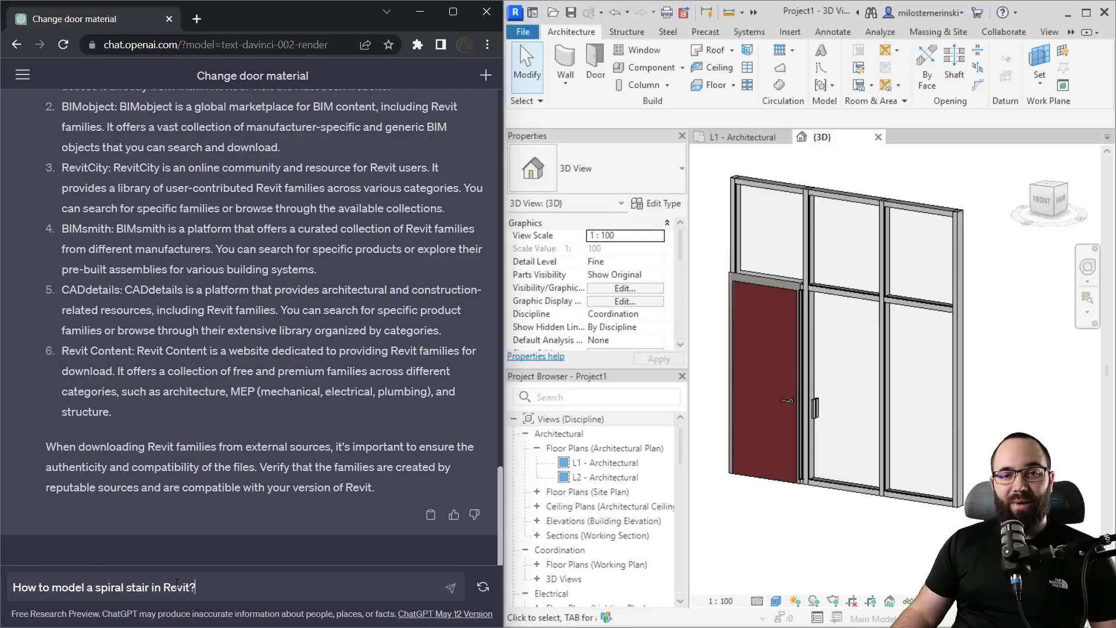
{"action": "key", "text": "Return"}
{"action": "scroll", "coordinate": [237, 368], "scroll_direction": "down", "scroll_amount": 1}
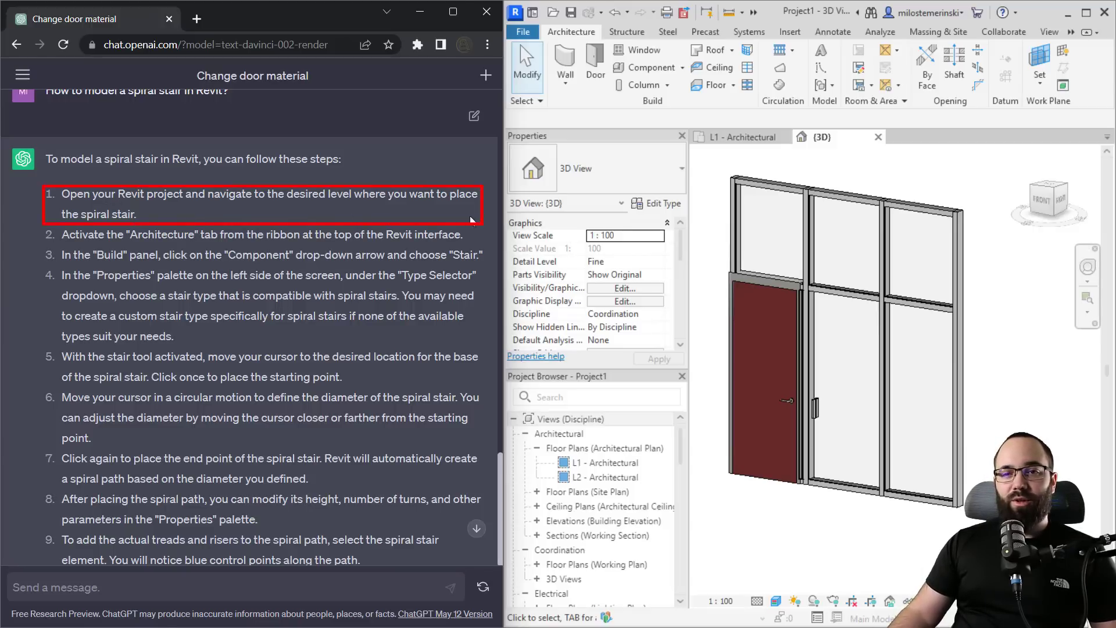
Step: Switch to the L1 - Architectural plan, pan below the door, and start the Stair tool
{"action": "left_click", "coordinate": [744, 138]}
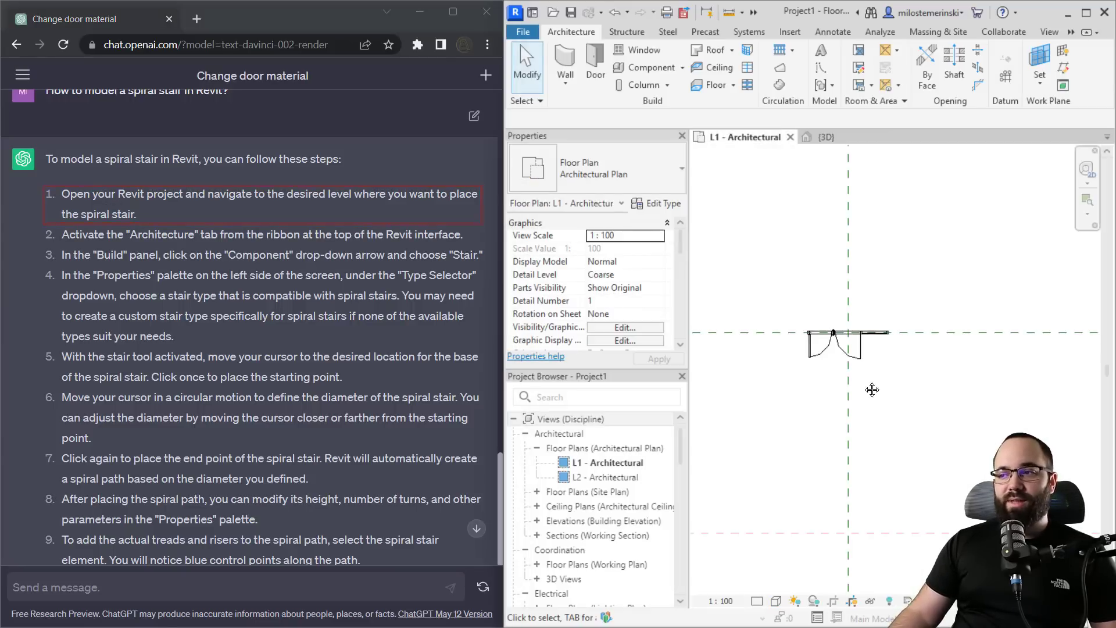
{"action": "middle_click_drag", "start_coordinate": [815, 364], "coordinate": [821, 350]}
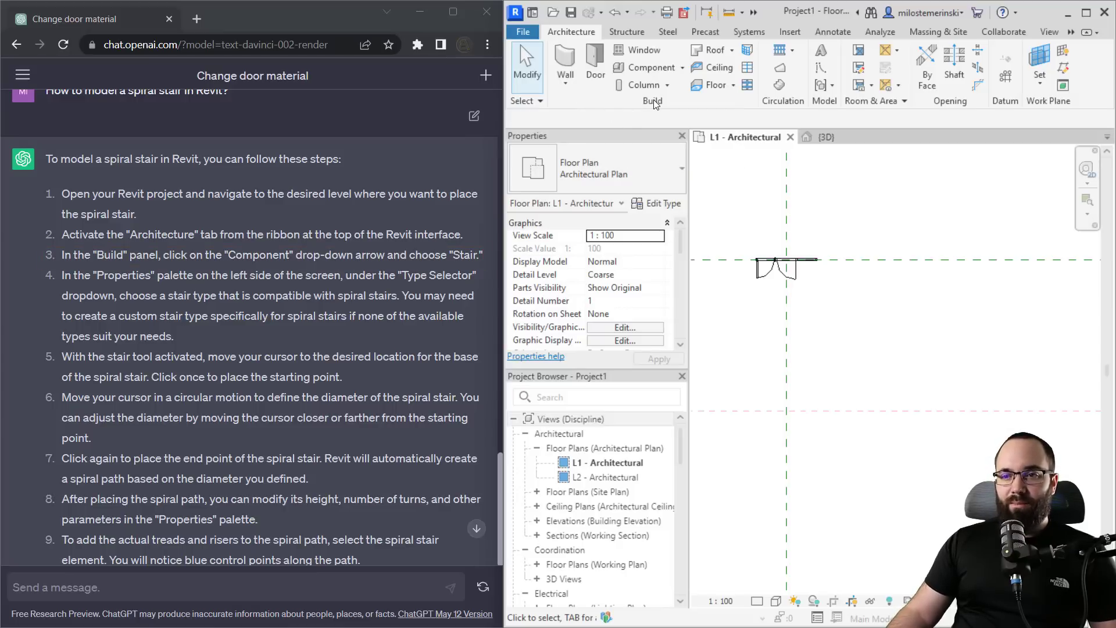
{"action": "left_click", "coordinate": [683, 68]}
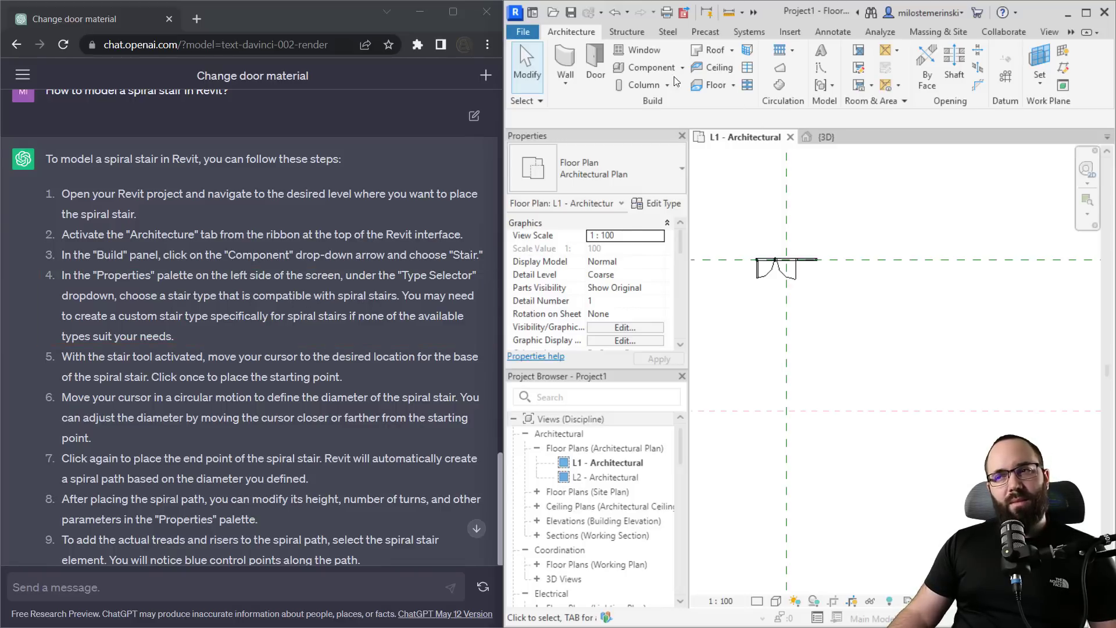
{"action": "left_click", "coordinate": [780, 86]}
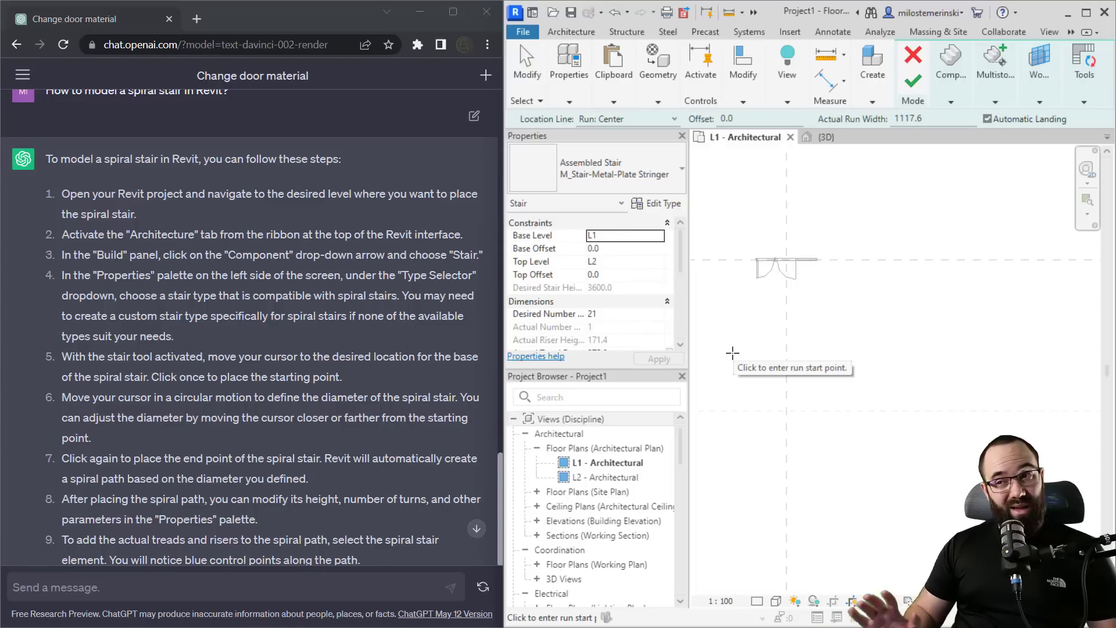
Step: Draw a 21-riser full-step spiral run below the door using the M_Monolithic Stair type
{"action": "left_click", "coordinate": [636, 180]}
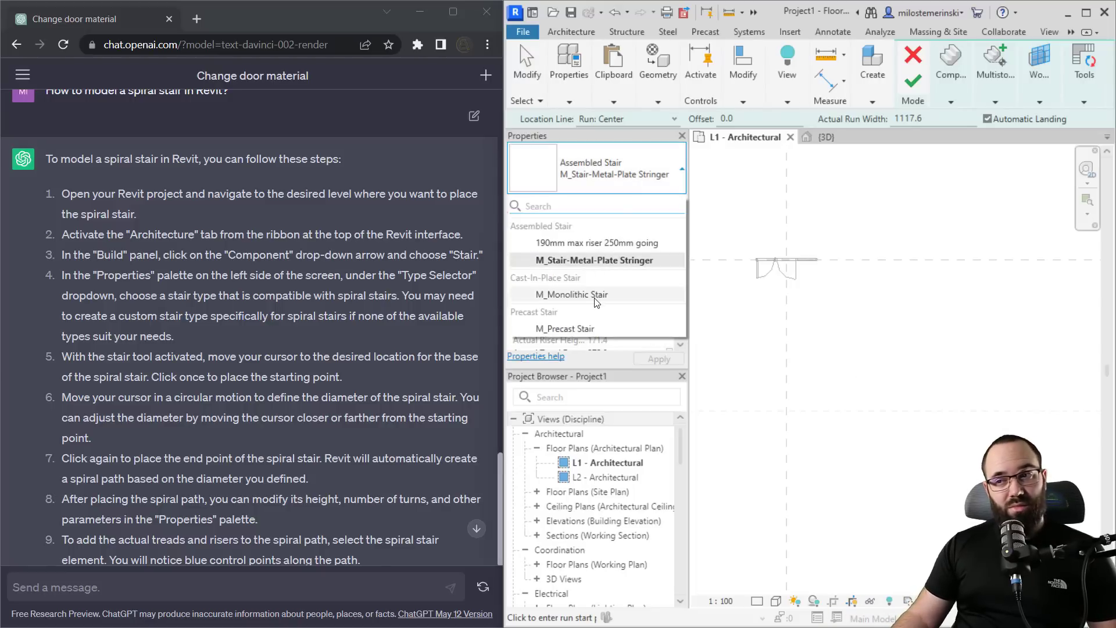
{"action": "left_click", "coordinate": [573, 295]}
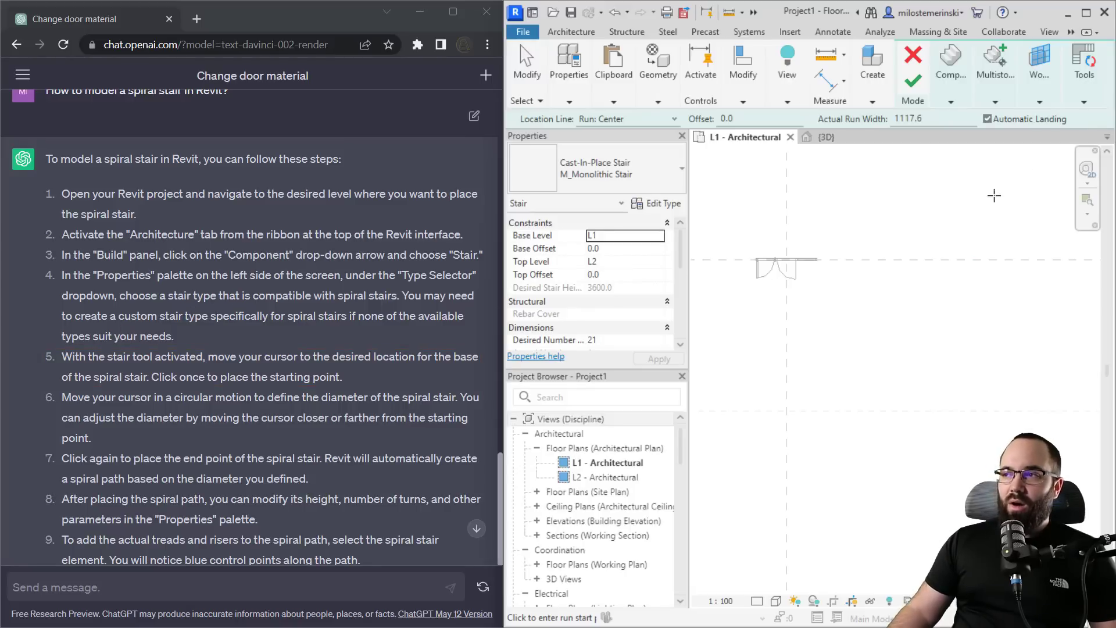
{"action": "left_click", "coordinate": [951, 98]}
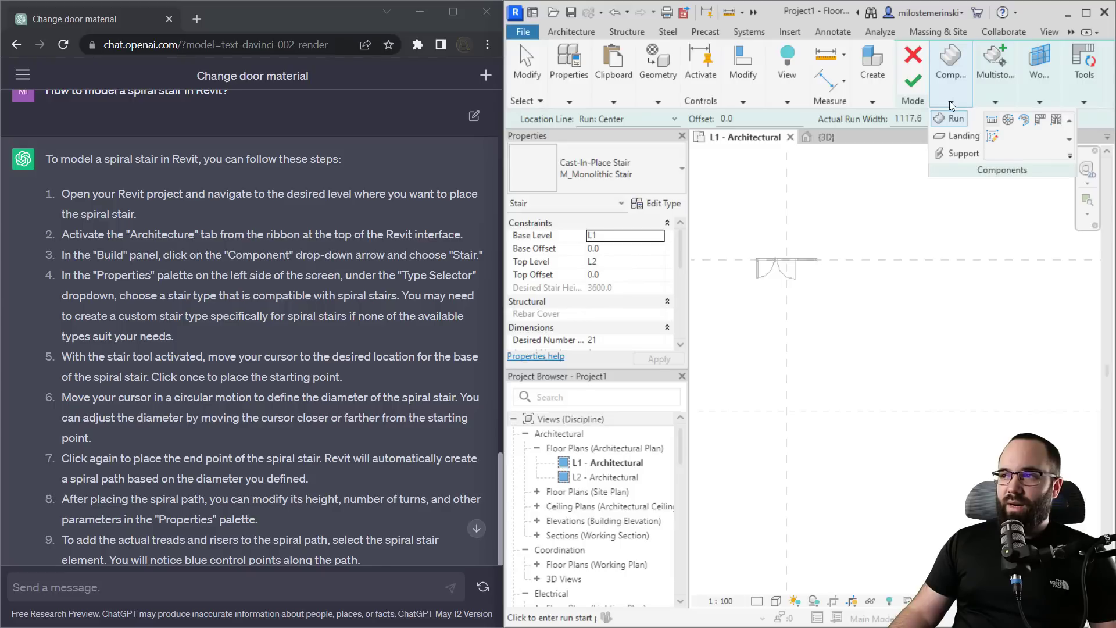
{"action": "left_click", "coordinate": [1008, 123]}
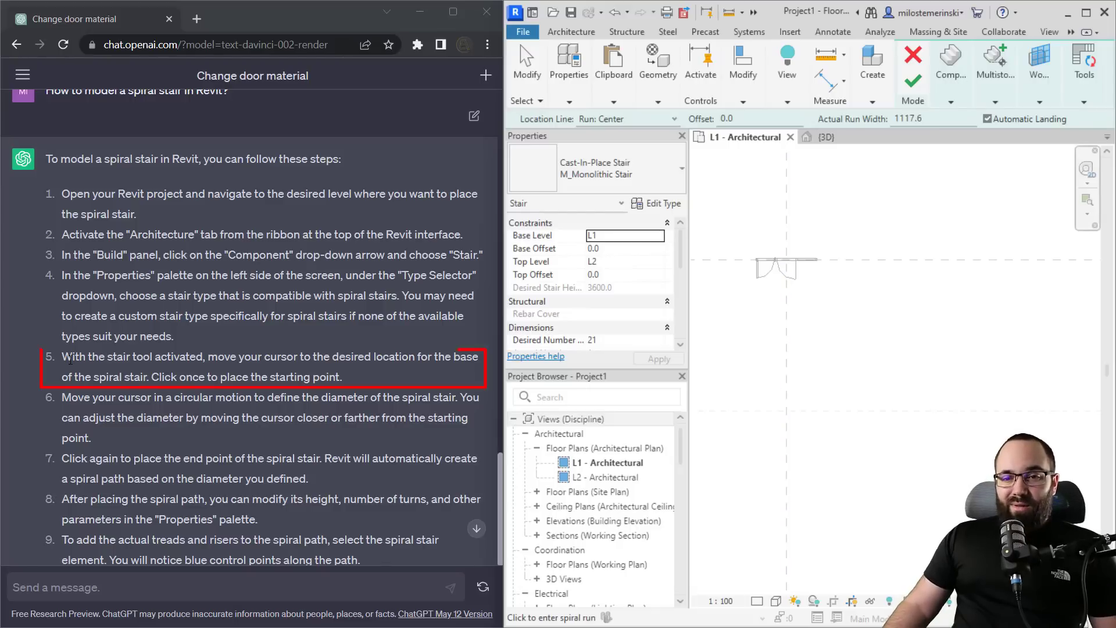
{"action": "scroll", "coordinate": [177, 370], "scroll_direction": "down", "scroll_amount": 2}
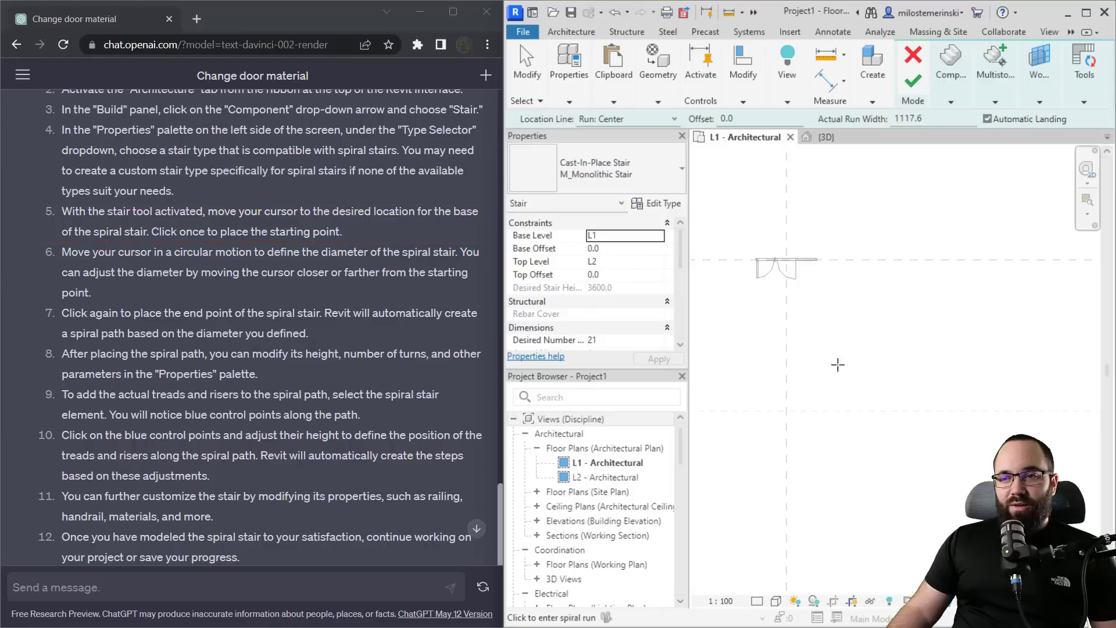
{"action": "left_click", "coordinate": [787, 347]}
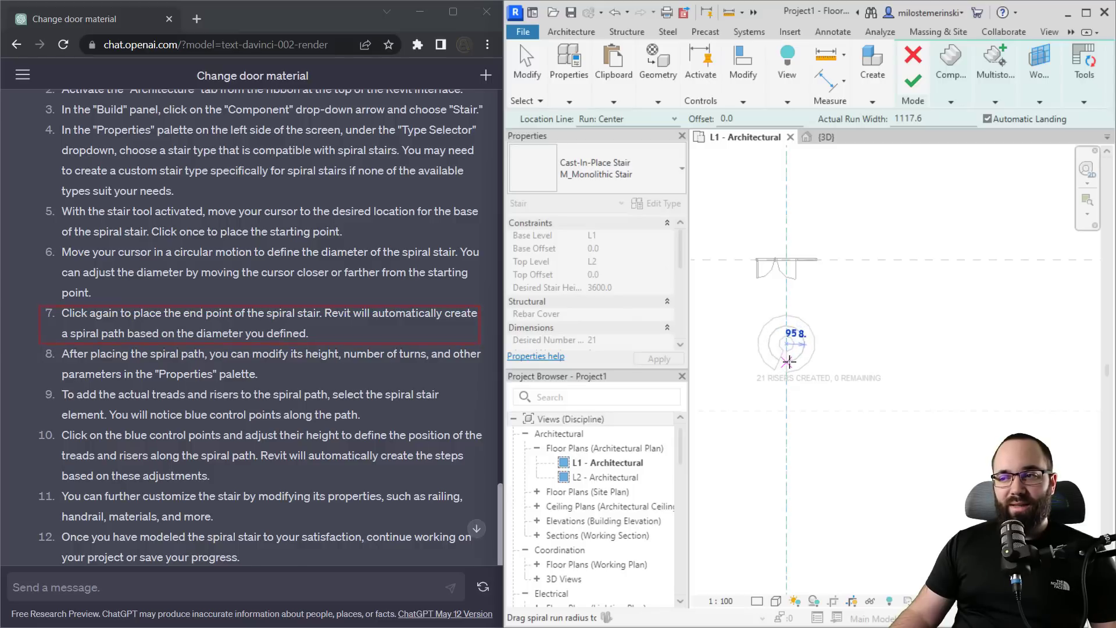
{"action": "left_click", "coordinate": [789, 362]}
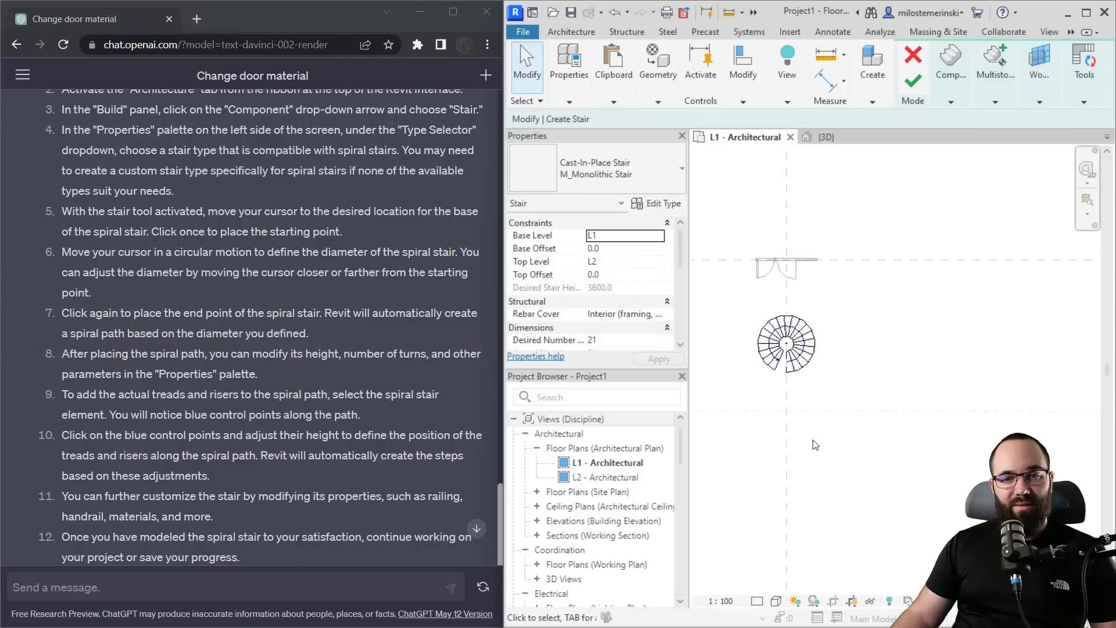
Step: Select and review the spiral run in the L1 plan, then clear the selection
{"action": "scroll", "coordinate": [128, 365], "scroll_direction": "down", "scroll_amount": 3}
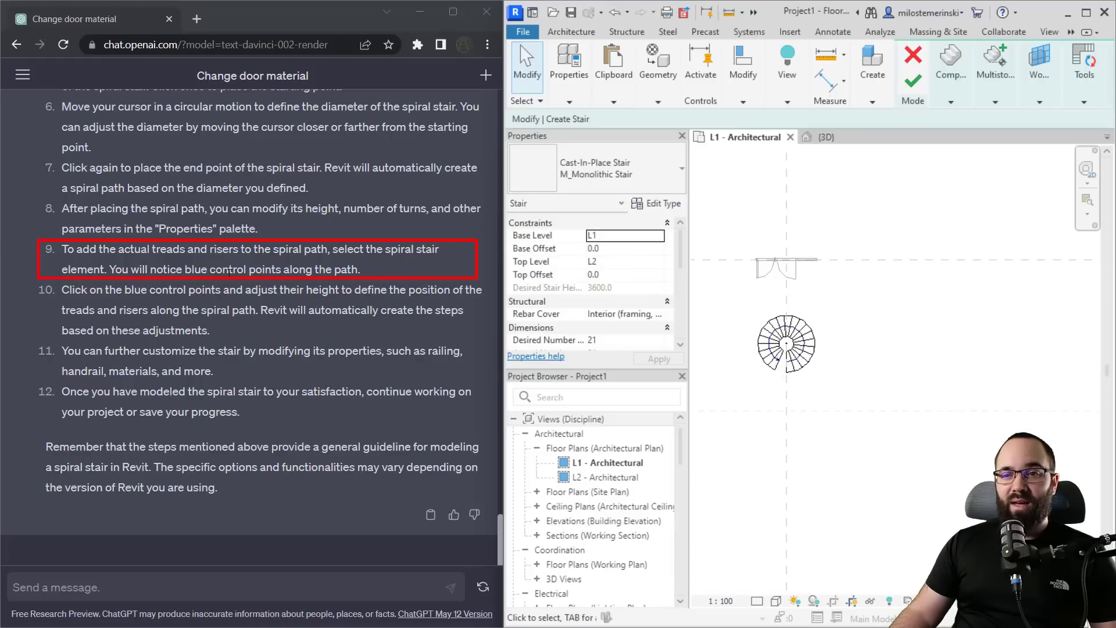
{"action": "left_click", "coordinate": [756, 340]}
{"action": "scroll", "coordinate": [784, 364], "scroll_direction": "up", "scroll_amount": 3}
{"action": "scroll", "coordinate": [782, 365], "scroll_direction": "up", "scroll_amount": 2}
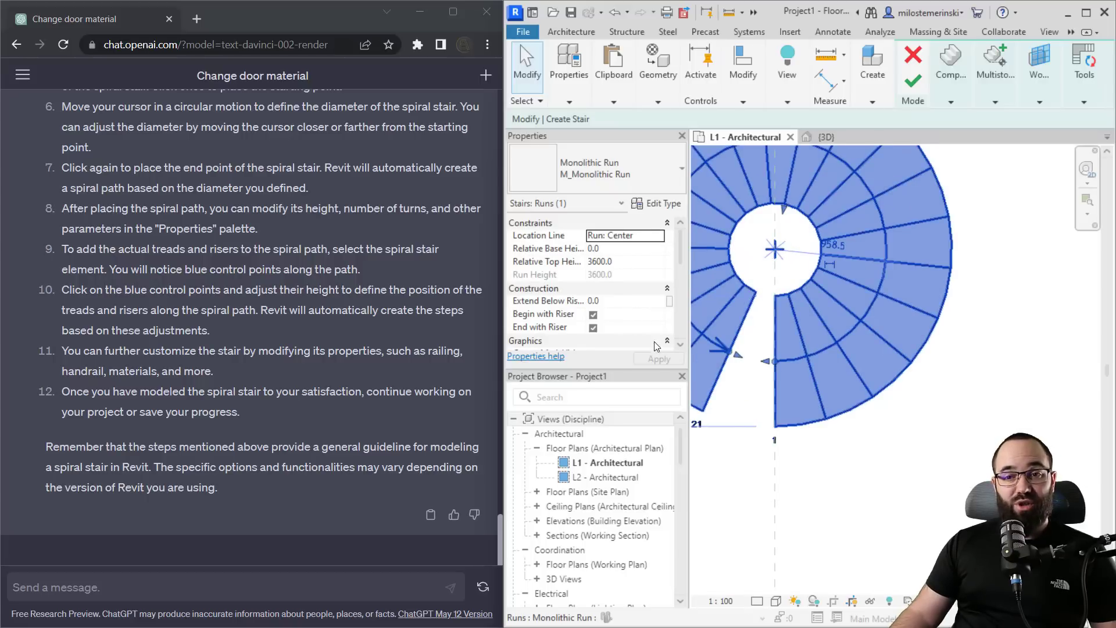
{"action": "key", "text": "Escape"}
{"action": "scroll", "coordinate": [770, 215], "scroll_direction": "down", "scroll_amount": 2}
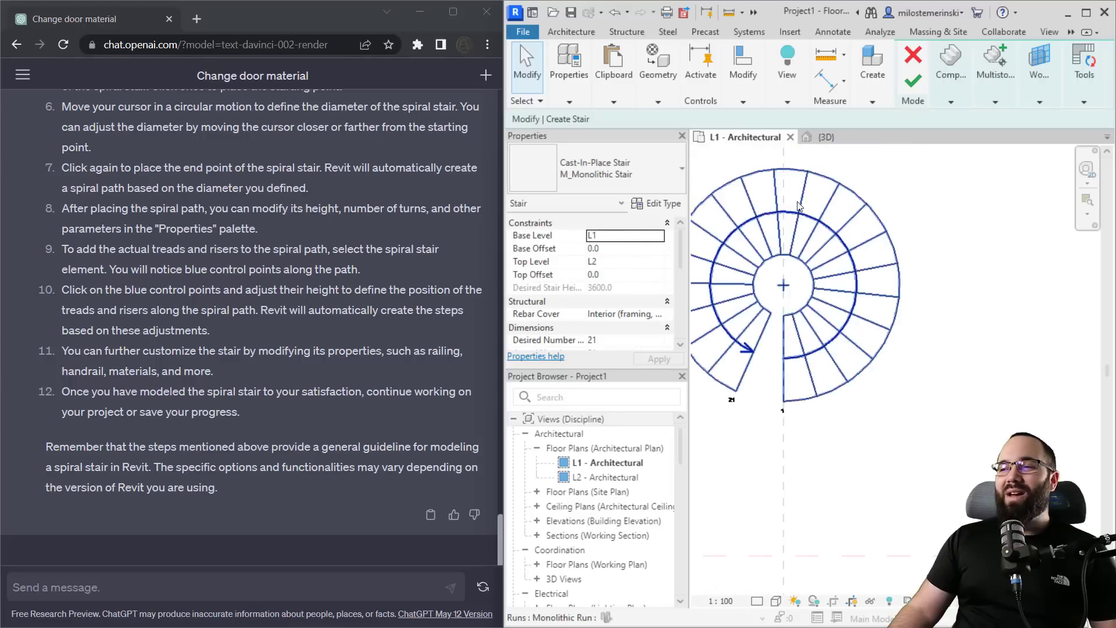
{"action": "scroll", "coordinate": [770, 215], "scroll_direction": "down", "scroll_amount": 1}
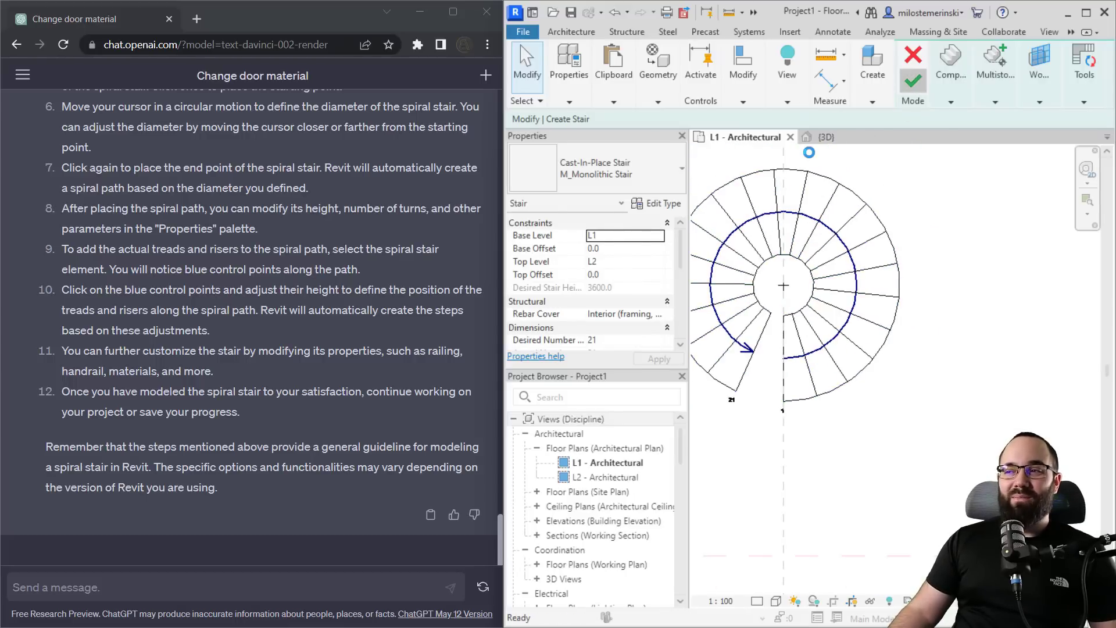
{"action": "scroll", "coordinate": [68, 217], "scroll_direction": "up", "scroll_amount": 4}
{"action": "scroll", "coordinate": [68, 217], "scroll_direction": "up", "scroll_amount": 1}
{"action": "scroll", "coordinate": [68, 217], "scroll_direction": "down", "scroll_amount": 1}
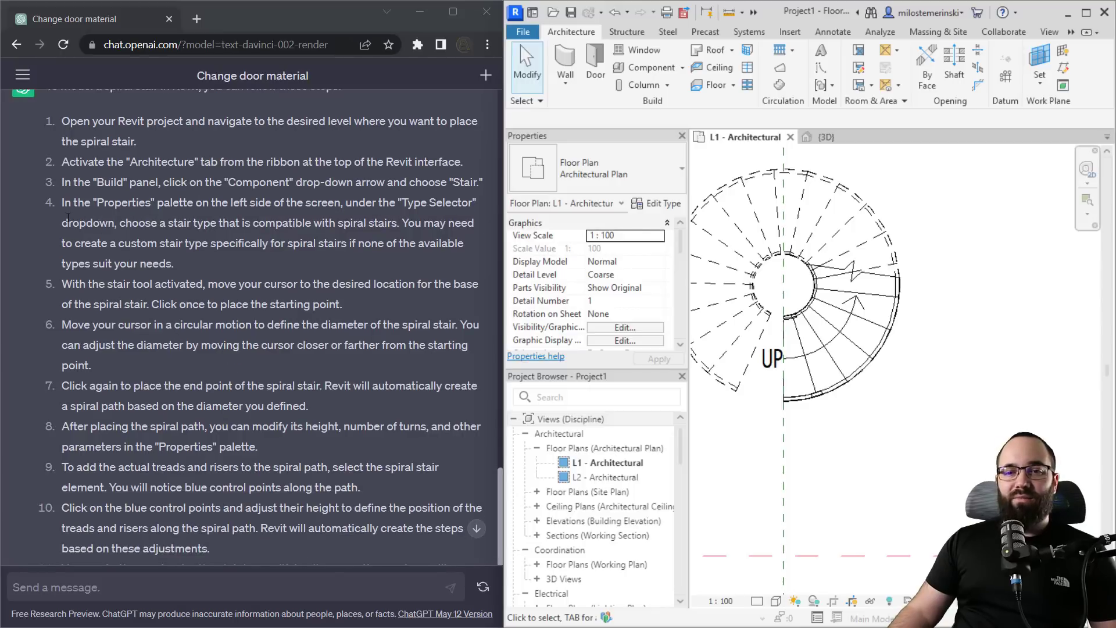
Step: Switch to the {3D} view and orbit to see the spiral stair beside the red door
{"action": "left_click", "coordinate": [826, 136]}
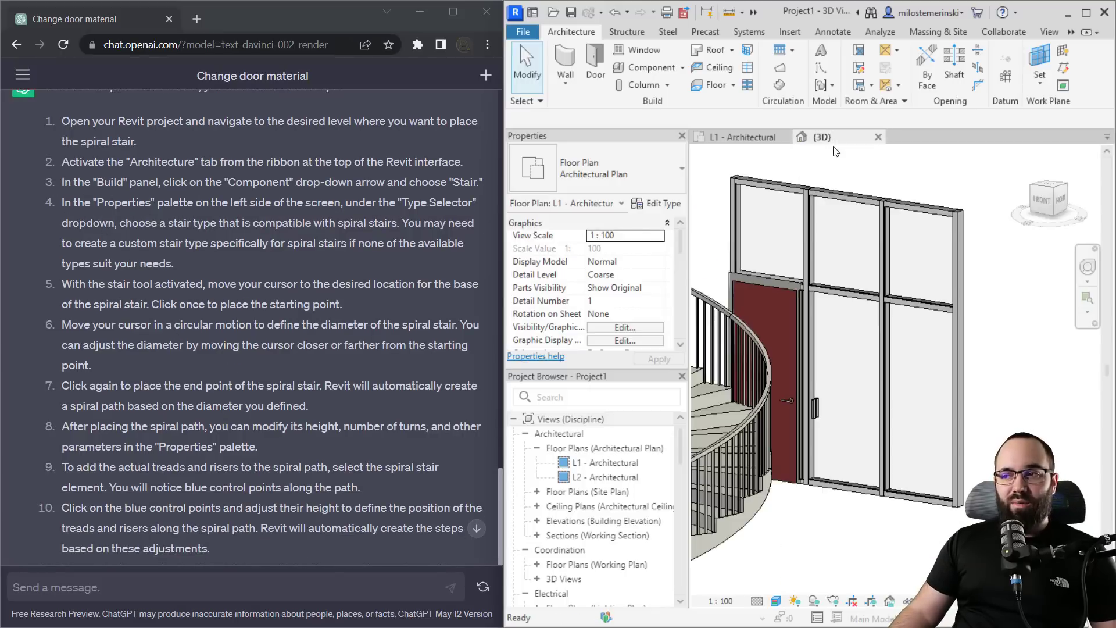
{"action": "mouse_move", "coordinate": [814, 357]}
{"action": "middle_mouse_down", "text": "shift"}
{"action": "mouse_move", "coordinate": [831, 366]}
{"action": "mouse_move", "coordinate": [831, 428]}
{"action": "middle_mouse_up", "text": "shift"}
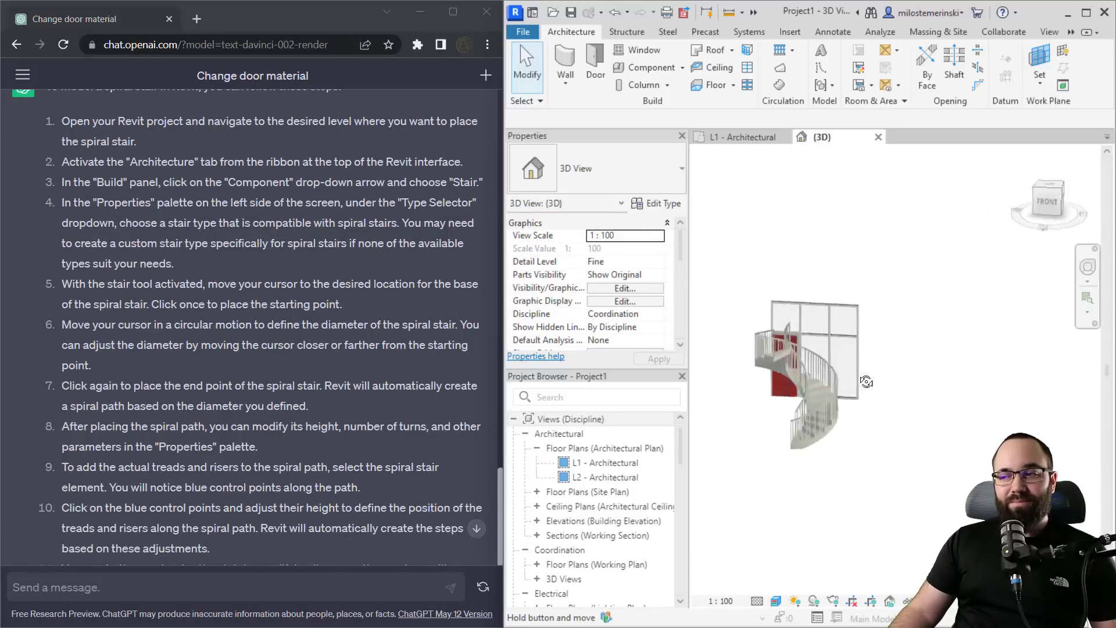